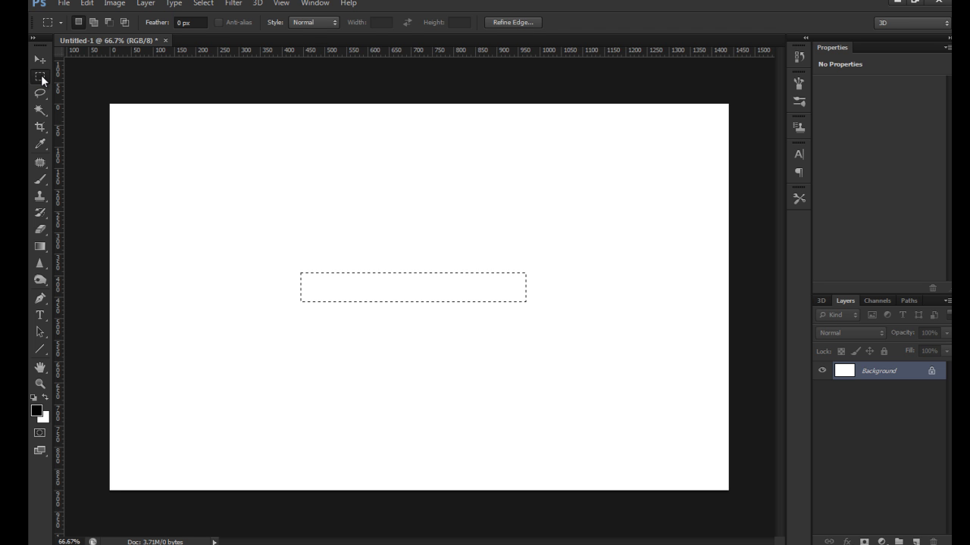
# - Select a wide, thin band of about 575×81 px across the canvas centre and add empty Layer 1
pyautogui.moveTo(428, 290); pyautogui.dragTo(441, 303)
pyautogui.moveTo(296, 282)
pyautogui.mouseDown()
pyautogui.moveTo(548, 330)
pyautogui.moveTo(543, 318)
pyautogui.mouseUp()
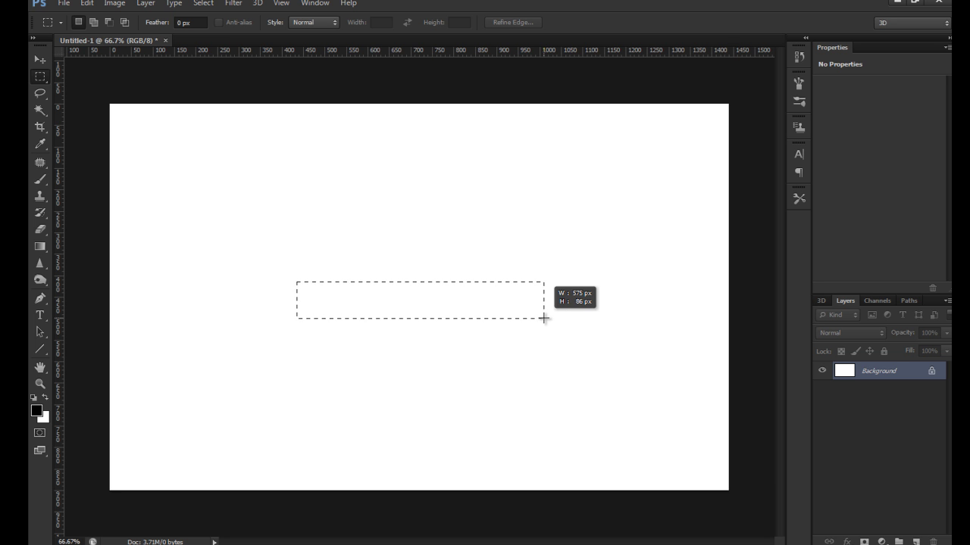
pyautogui.moveTo(544, 318); pyautogui.dragTo(545, 317)
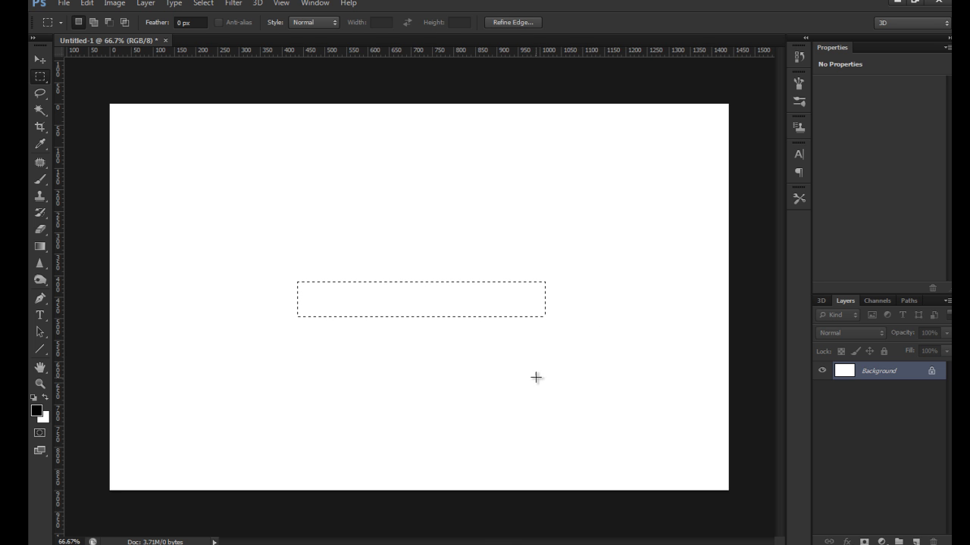
pyautogui.click(916, 541)
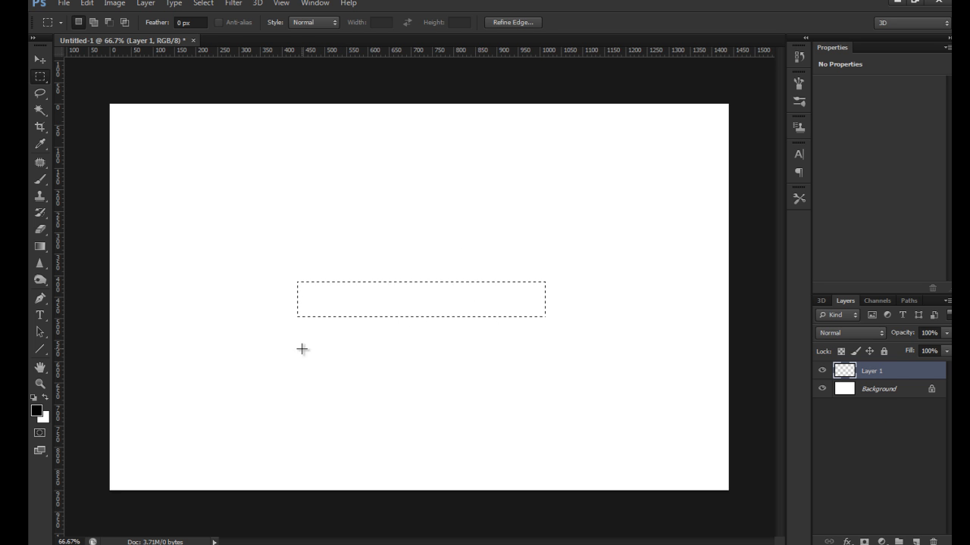
# - Build the gradient from the Orange, Yellow, Orange preset, removing the right stop and moving yellow to 100%
pyautogui.click(42, 246)
pyautogui.click(100, 27)
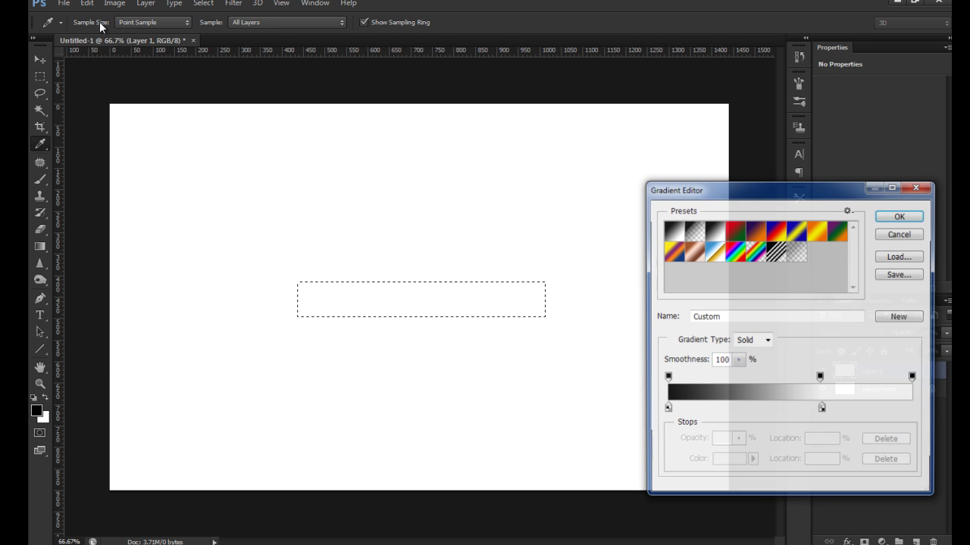
pyautogui.moveTo(787, 192); pyautogui.dragTo(739, 196)
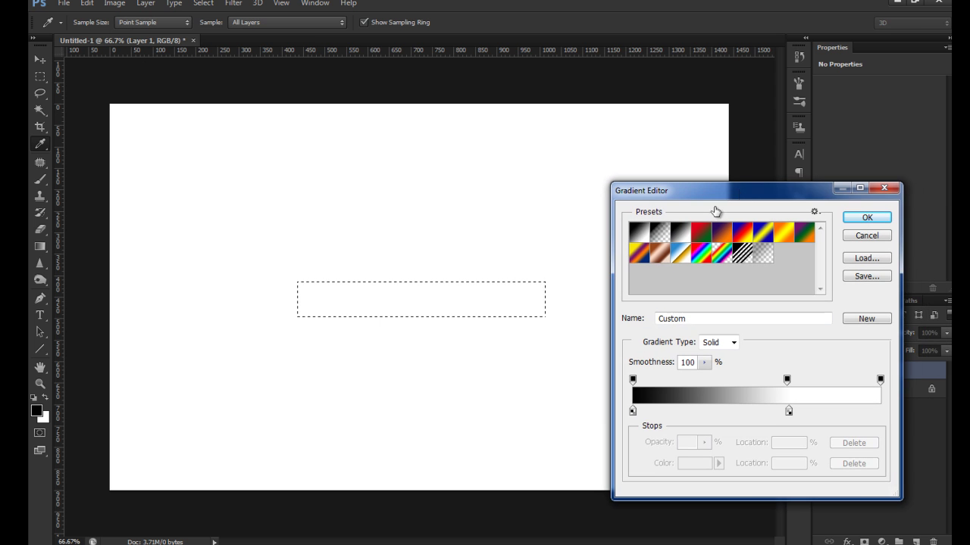
pyautogui.click(639, 232)
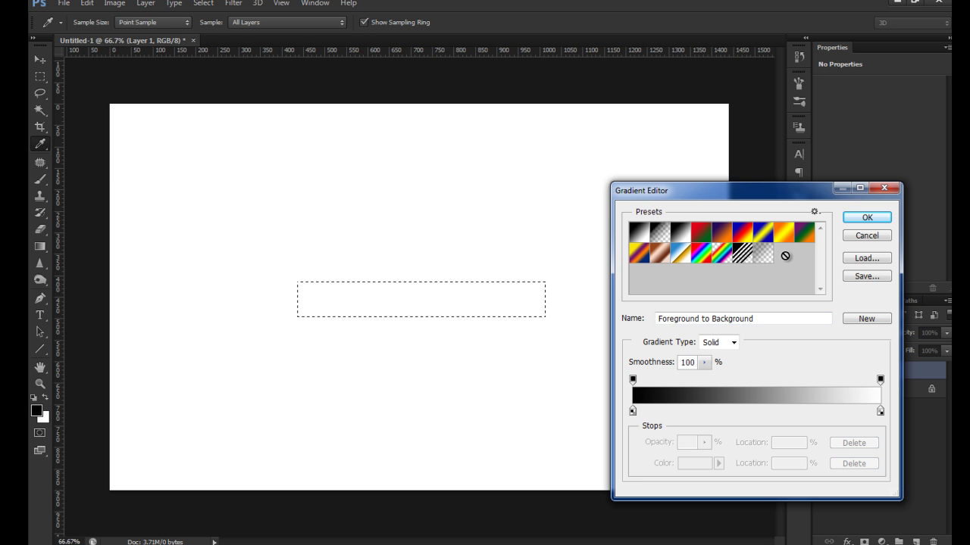
pyautogui.click(783, 232)
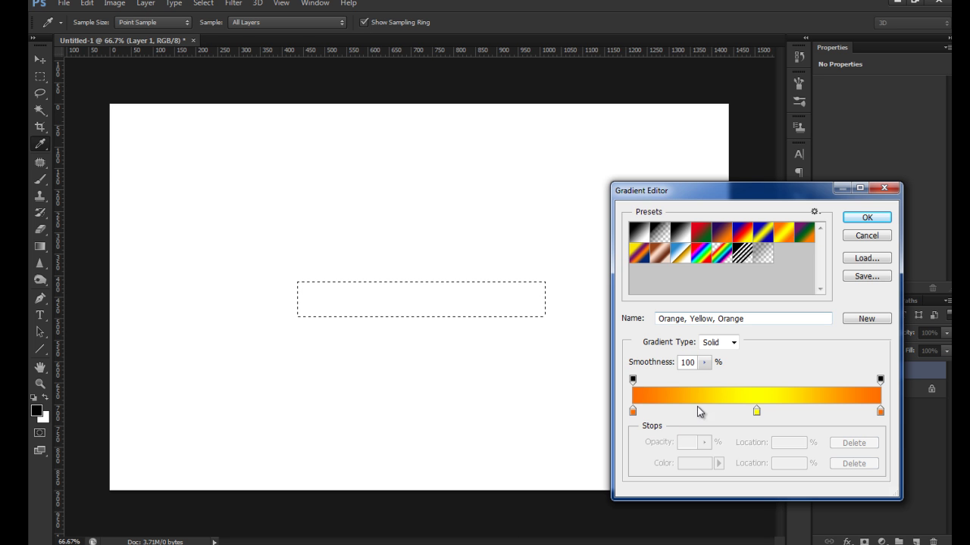
pyautogui.moveTo(881, 413); pyautogui.dragTo(883, 436)
pyautogui.moveTo(757, 412); pyautogui.dragTo(902, 410)
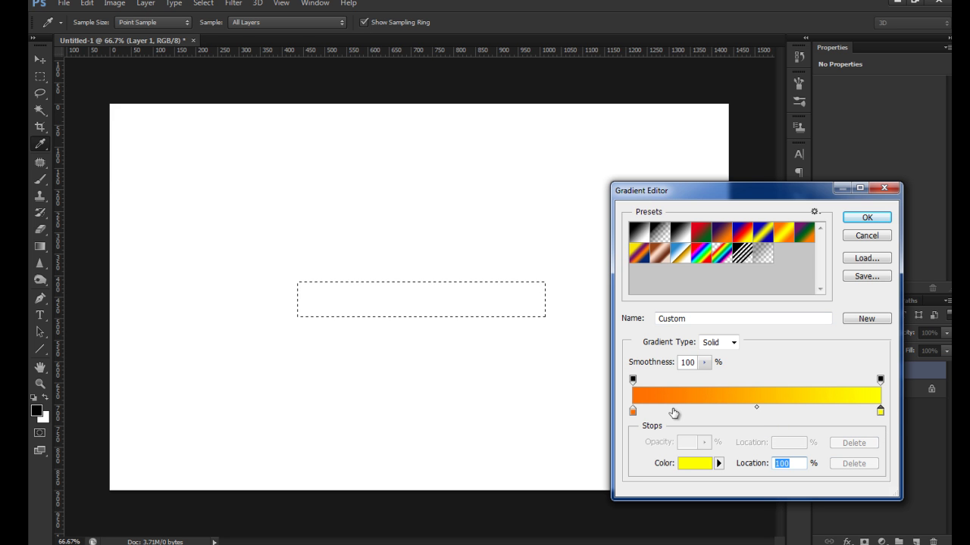
pyautogui.click(868, 219)
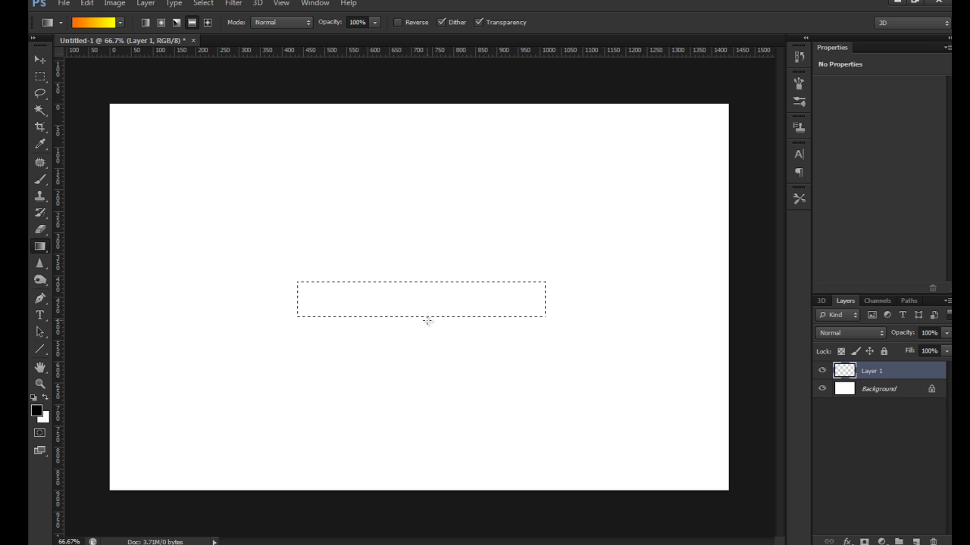
# - Fill the band selection with the gradient from bottom to top, then deselect
pyautogui.moveTo(421, 342); pyautogui.dragTo(411, 240)
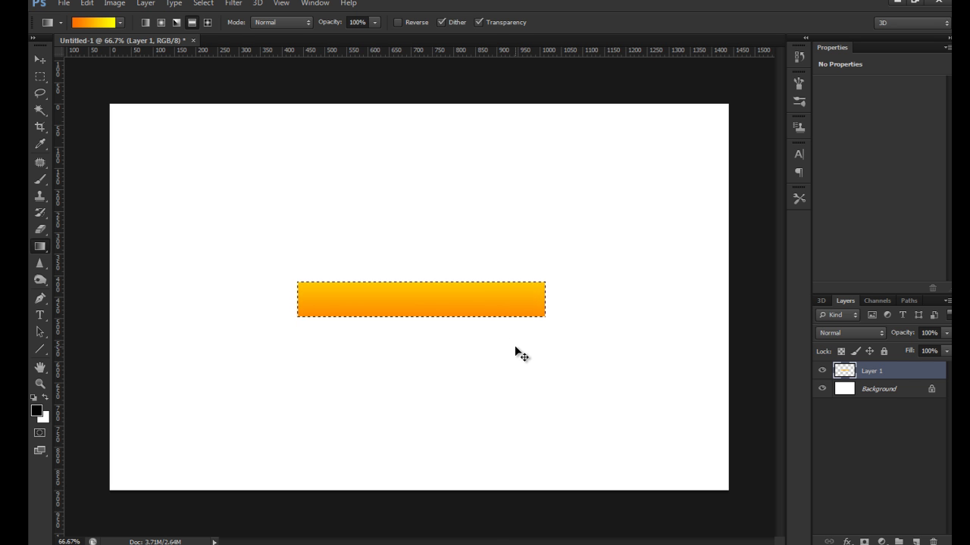
pyautogui.hotkey('ctrl', 'd')
pyautogui.press('m')
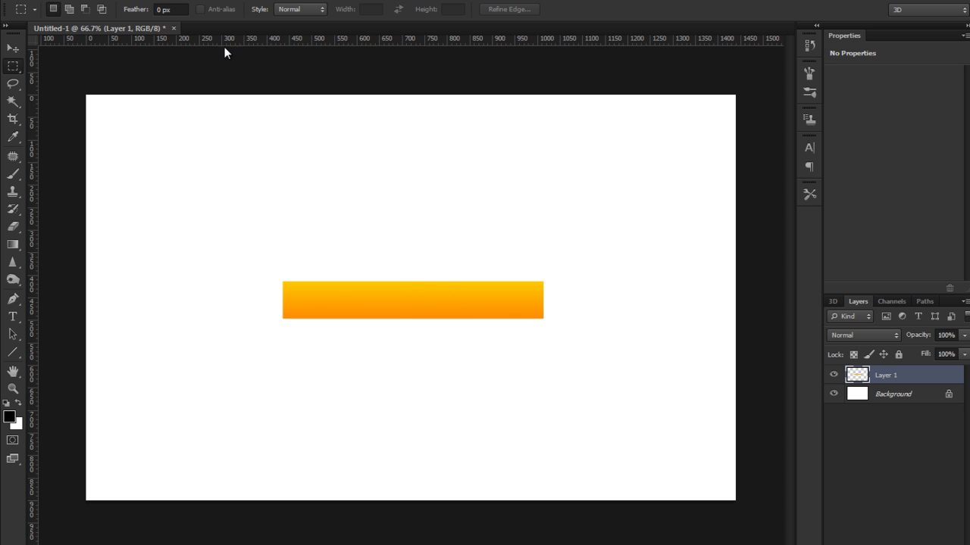
# - Apply a Filter > Distort > Wave, with tuned wavelength and amplitude, to bend the band upward
pyautogui.click(224, 1)
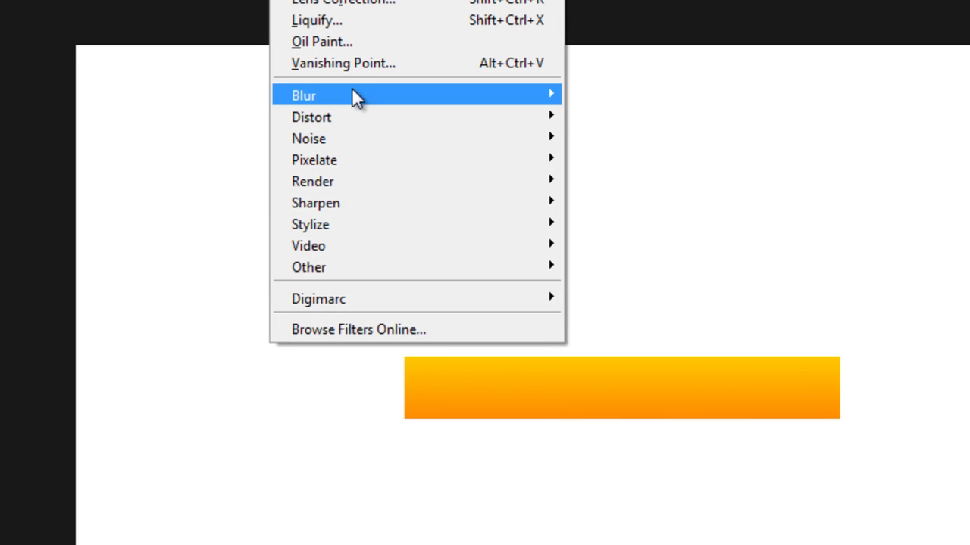
pyautogui.moveTo(415, 117)
pyautogui.click(162, 262)
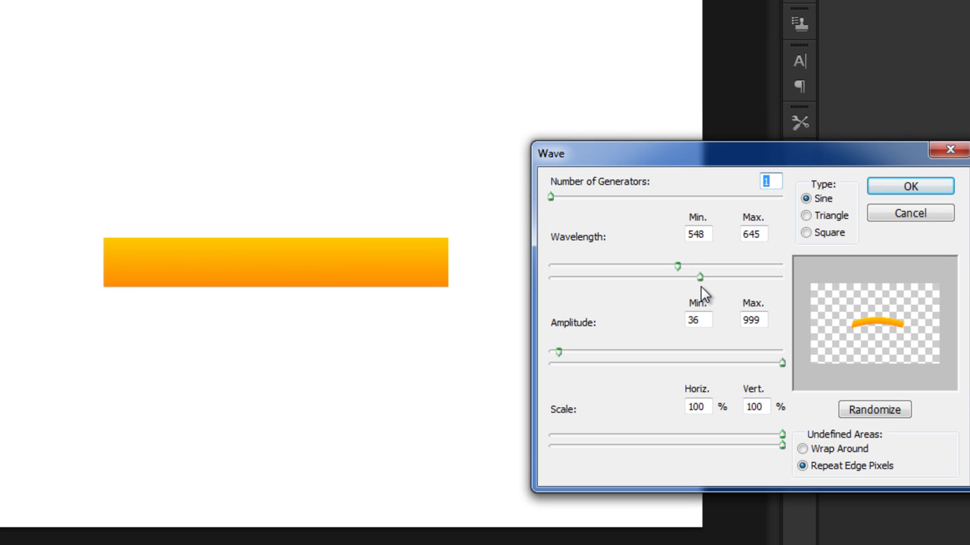
pyautogui.click(678, 267)
pyautogui.moveTo(680, 273)
pyautogui.mouseDown()
pyautogui.moveTo(656, 265)
pyautogui.moveTo(695, 265)
pyautogui.moveTo(677, 268)
pyautogui.moveTo(715, 285)
pyautogui.mouseUp()
pyautogui.moveTo(782, 364)
pyautogui.mouseDown()
pyautogui.moveTo(693, 365)
pyautogui.moveTo(744, 363)
pyautogui.moveTo(734, 365)
pyautogui.mouseUp()
pyautogui.moveTo(558, 353)
pyautogui.mouseDown()
pyautogui.moveTo(572, 356)
pyautogui.moveTo(557, 353)
pyautogui.mouseUp()
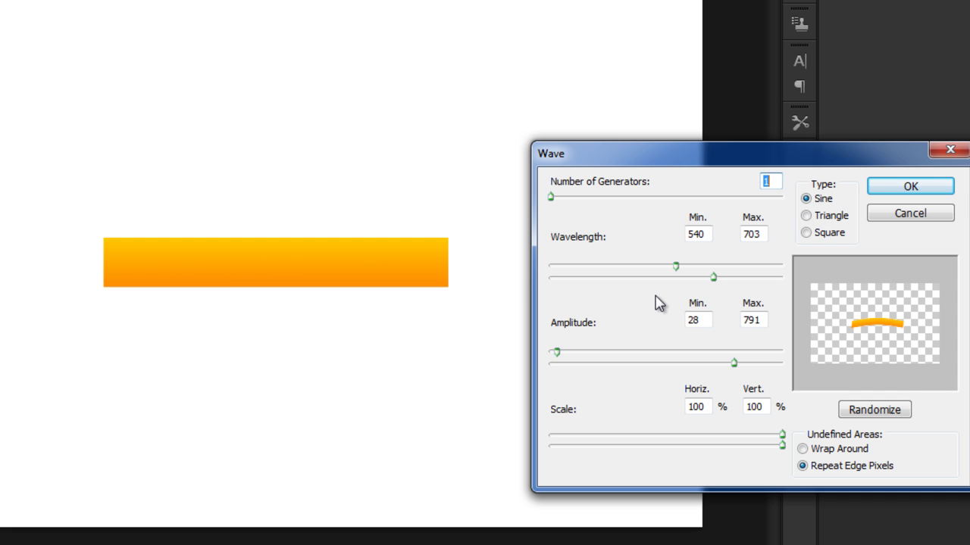
pyautogui.moveTo(675, 267)
pyautogui.mouseDown()
pyautogui.moveTo(665, 267)
pyautogui.moveTo(735, 277)
pyautogui.moveTo(718, 277)
pyautogui.mouseUp()
pyautogui.click(904, 218)
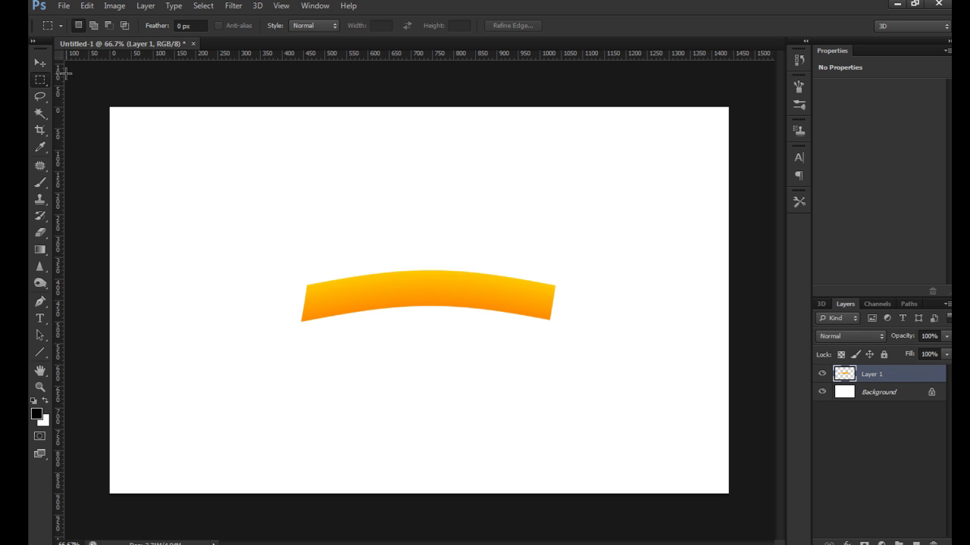
# - Cut off the band's slanted left and right ends so both are square
pyautogui.moveTo(274, 249); pyautogui.dragTo(311, 382)
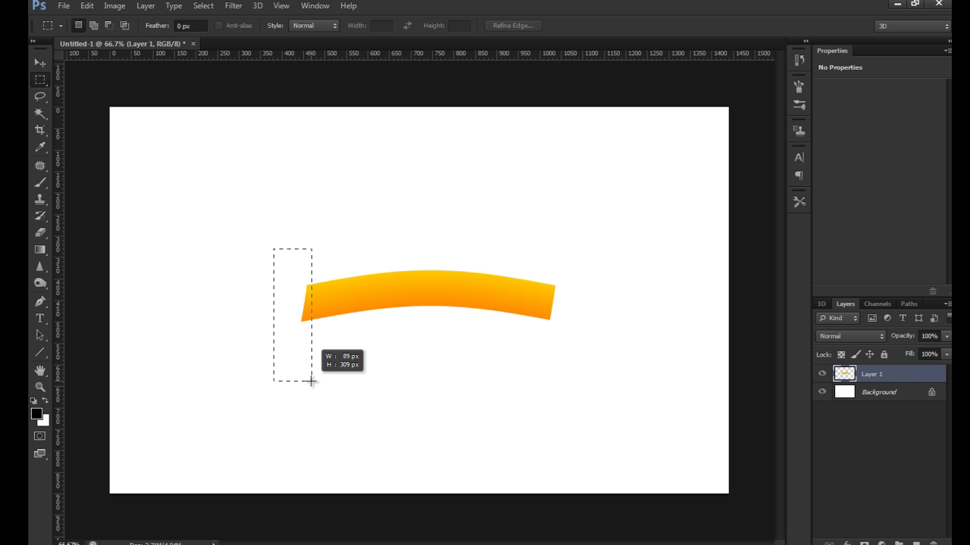
pyautogui.moveTo(310, 381); pyautogui.dragTo(311, 384)
pyautogui.click(310, 385)
pyautogui.hotkey('ctrl', 'z')
pyautogui.press('Delete')
pyautogui.moveTo(606, 385); pyautogui.dragTo(542, 236)
pyautogui.click(581, 345)
pyautogui.hotkey('ctrl', 'z')
pyautogui.press('Delete')
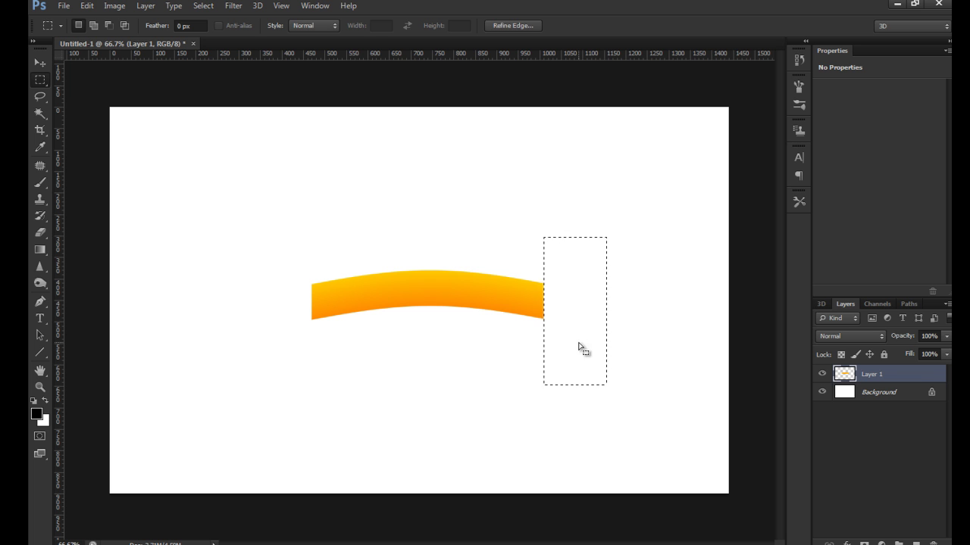
pyautogui.click(591, 336)
# - Shift the trimmed band slightly up and left, checking it against the whole canvas
pyautogui.click(43, 65)
pyautogui.moveTo(461, 297); pyautogui.dragTo(453, 292)
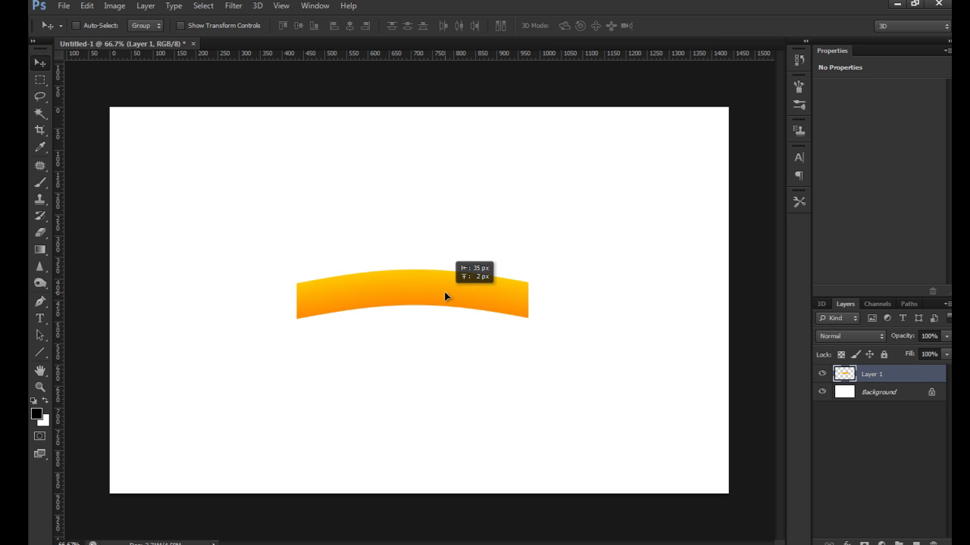
pyautogui.moveTo(453, 291); pyautogui.dragTo(446, 297)
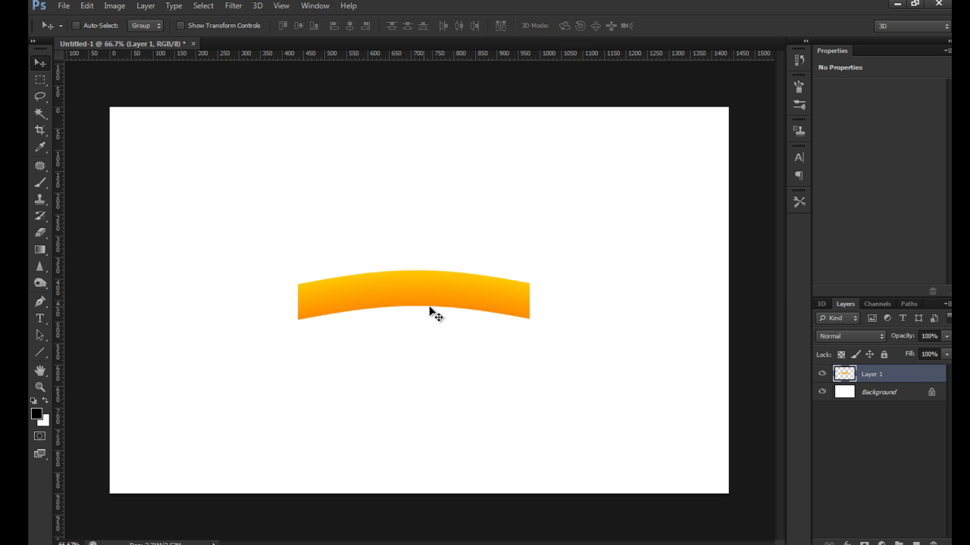
pyautogui.hotkey('ctrl', '-')
pyautogui.hotkey('ctrl', '-')
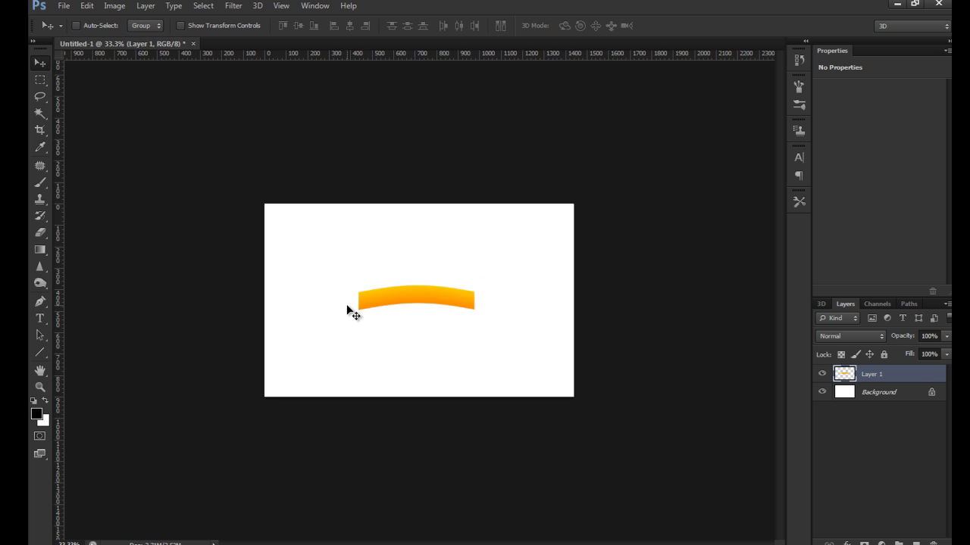
pyautogui.hotkey('ctrl', '+')
pyautogui.hotkey('ctrl', '+')
pyautogui.hotkey('ctrl', '-')
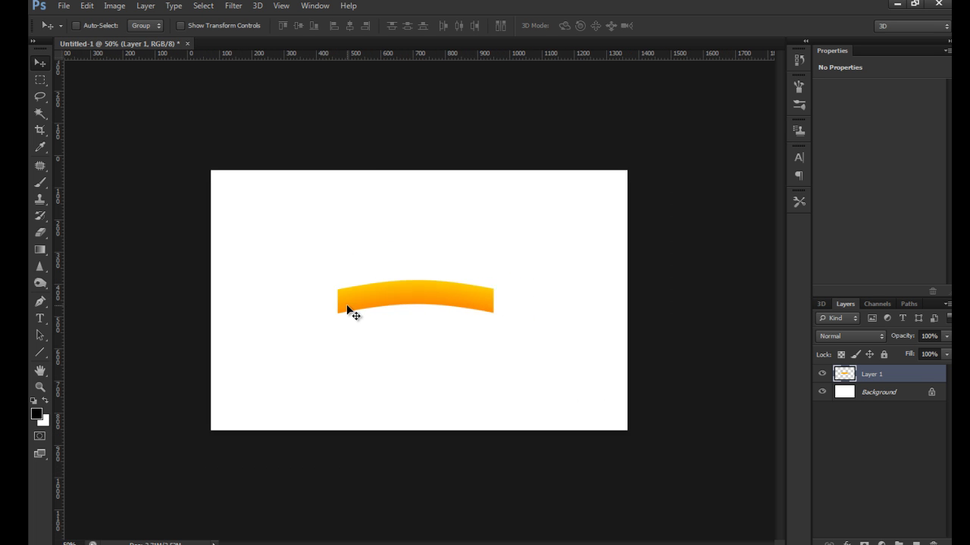
pyautogui.hotkey('ctrl', '+')
pyautogui.hotkey('ctrl', '+')
pyautogui.hotkey('ctrl', '-')
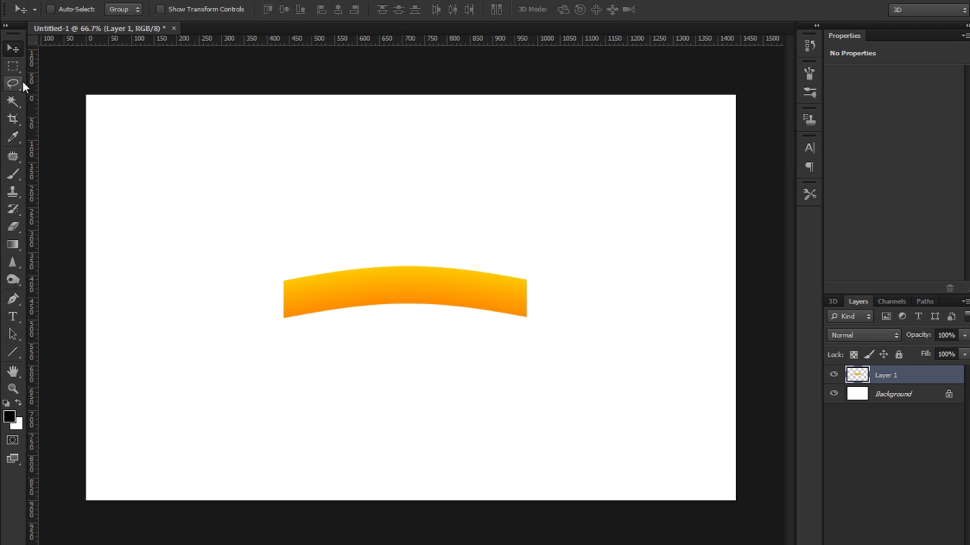
# - Select a small box just below the band's right end on a new Layer 2
pyautogui.click(13, 68)
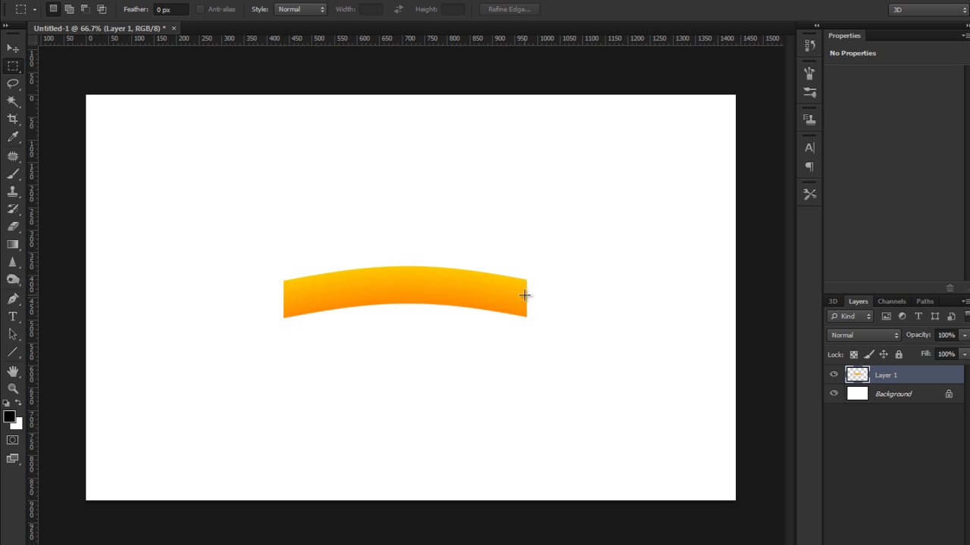
pyautogui.moveTo(517, 288)
pyautogui.mouseDown()
pyautogui.moveTo(567, 323)
pyautogui.moveTo(566, 314)
pyautogui.mouseUp()
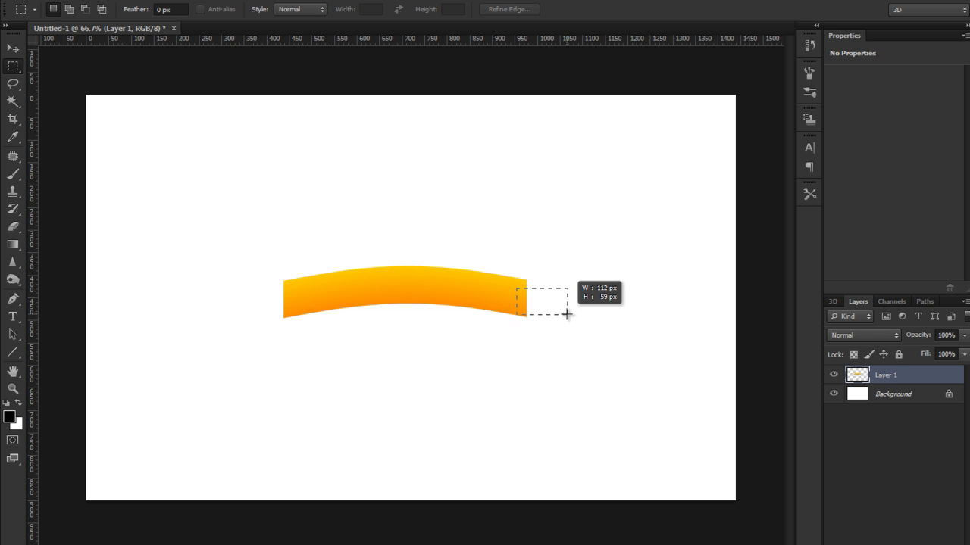
pyautogui.moveTo(567, 315); pyautogui.dragTo(567, 314)
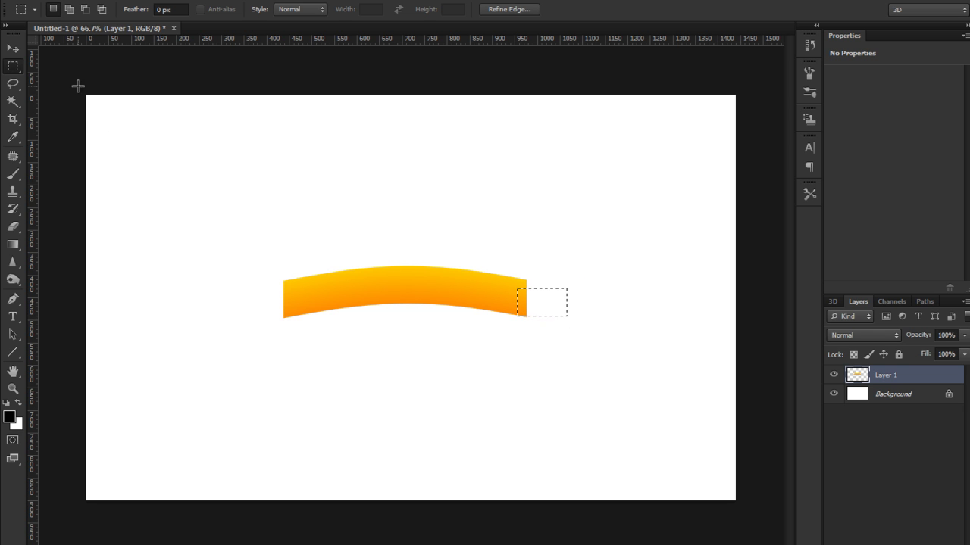
pyautogui.click(12, 48)
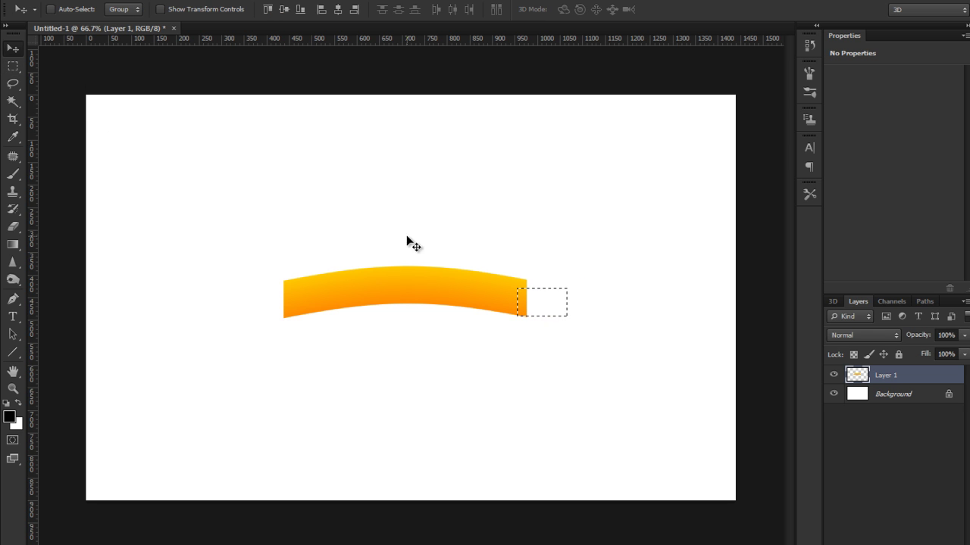
pyautogui.click(13, 68)
pyautogui.moveTo(551, 305); pyautogui.dragTo(482, 366)
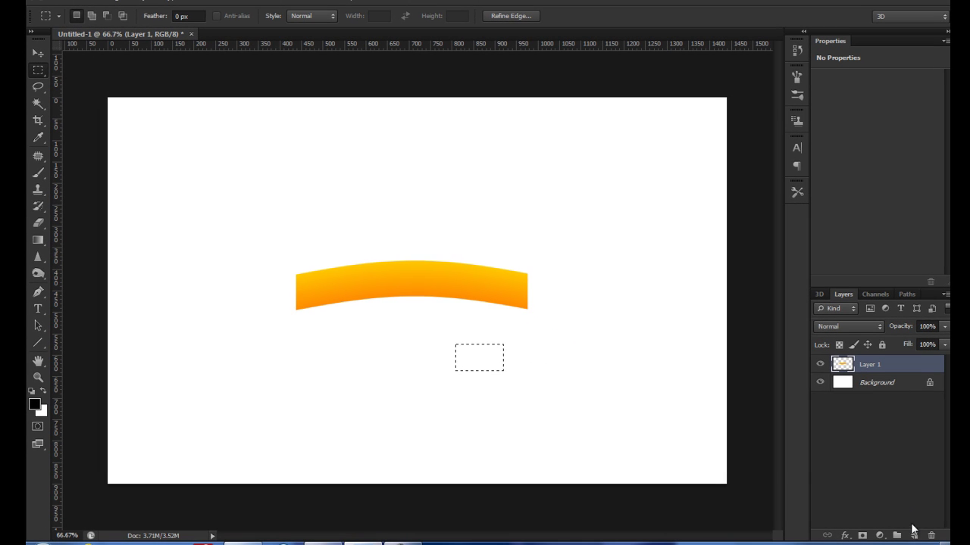
pyautogui.click(914, 537)
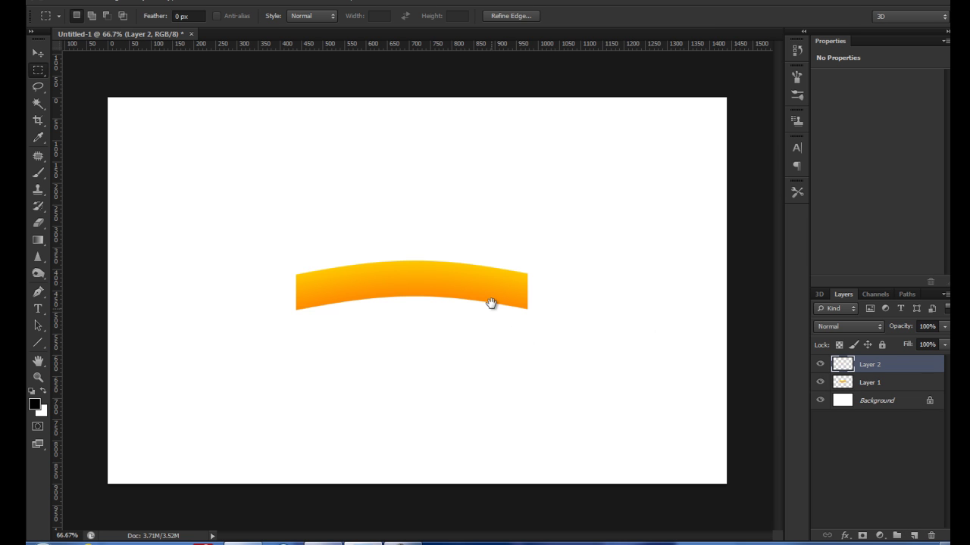
# - Fill the box with a vertical orange-to-yellow gradient and deselect
pyautogui.click(38, 241)
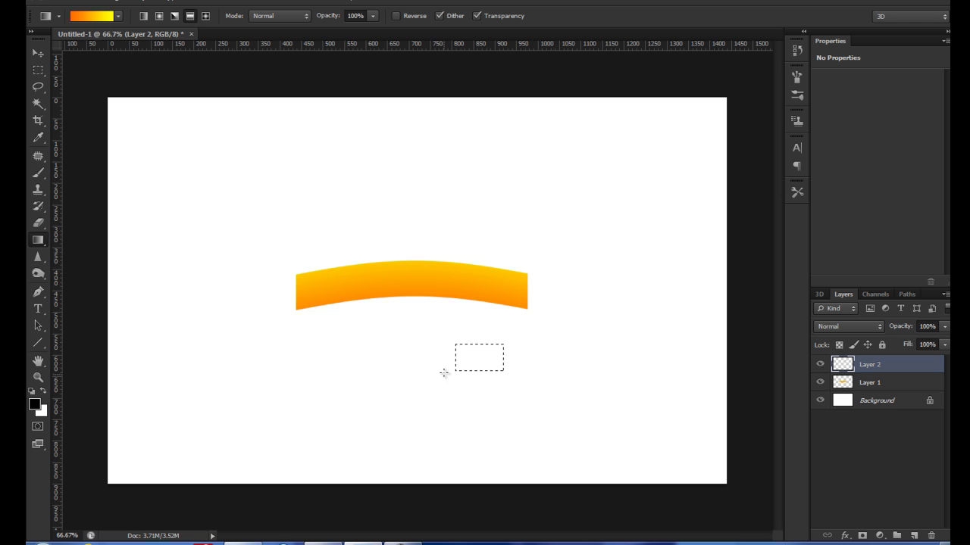
pyautogui.moveTo(480, 386); pyautogui.dragTo(480, 302)
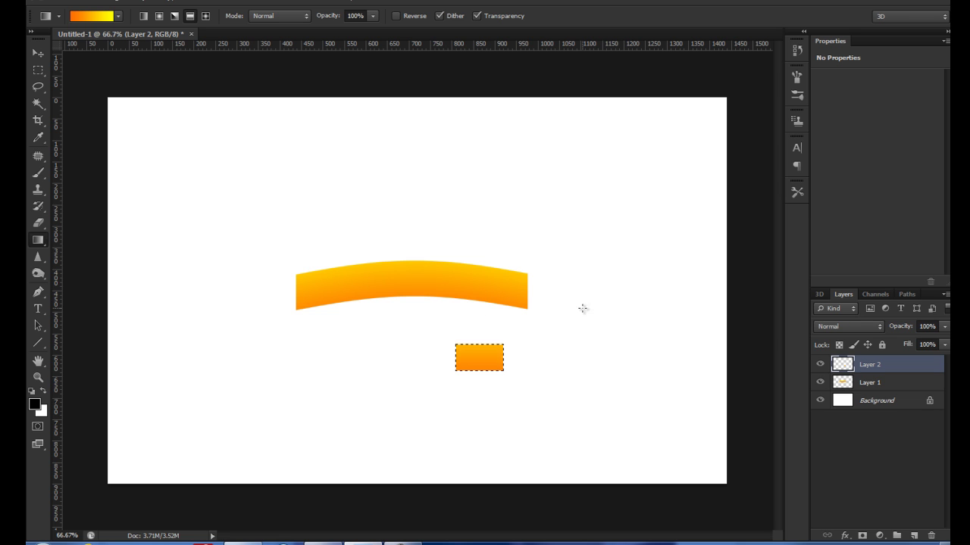
pyautogui.hotkey('ctrl', 'z')
pyautogui.moveTo(480, 396); pyautogui.dragTo(481, 315)
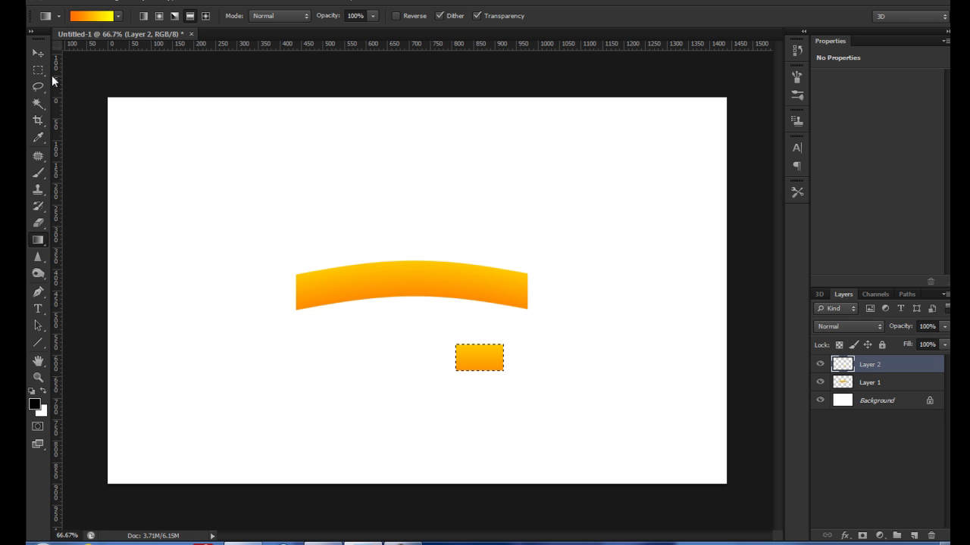
pyautogui.hotkey('ctrl', 'd')
# - Move the small rectangle to the band's right end and place Layer 2 below Layer 1
pyautogui.click(37, 55)
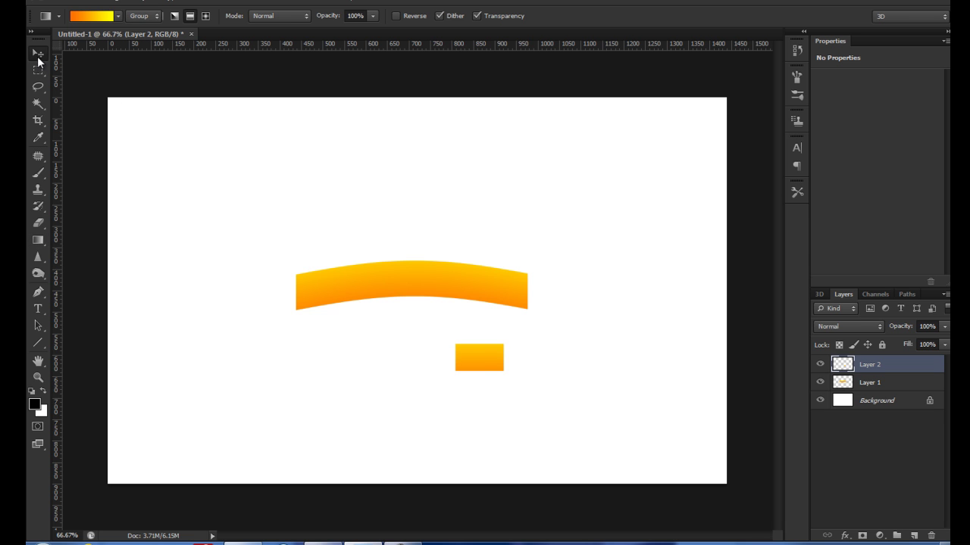
pyautogui.moveTo(483, 361); pyautogui.dragTo(548, 307)
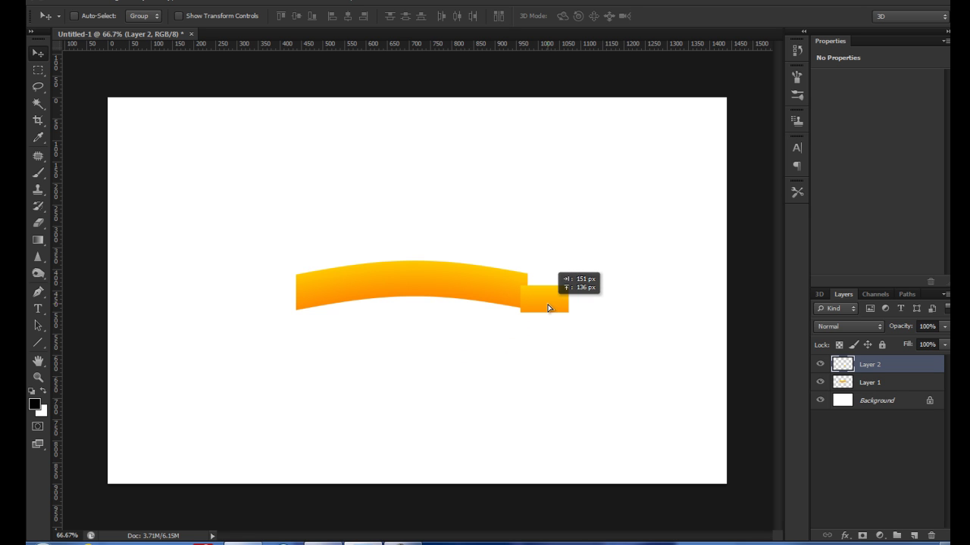
pyautogui.hotkey('shift', 'Down')
pyautogui.hotkey('shift', 'Down')
pyautogui.moveTo(548, 309); pyautogui.dragTo(548, 302)
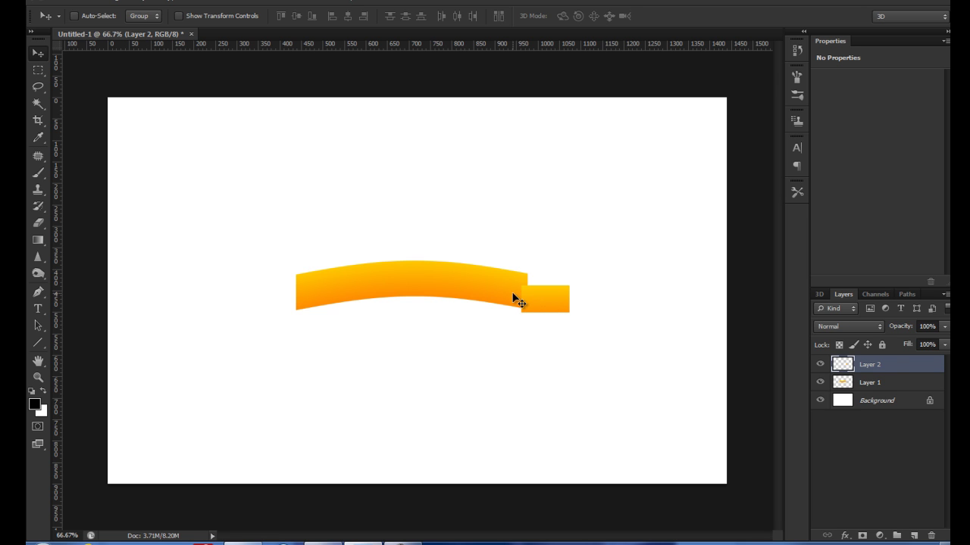
pyautogui.moveTo(900, 368); pyautogui.dragTo(903, 391)
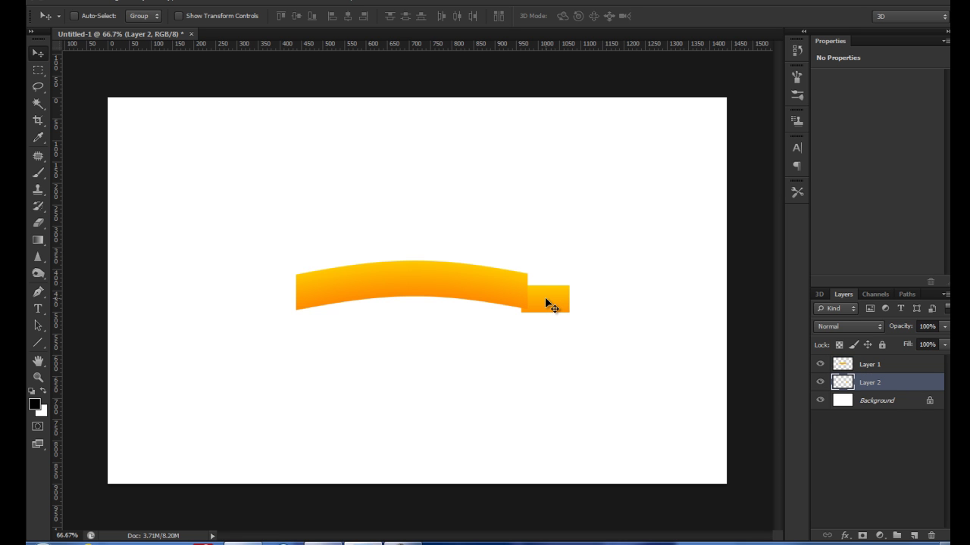
# - Zoom in on the band-tail joint and fine-tune the rectangle's vertical position
pyautogui.hotkey('ctrl', '+')
pyautogui.moveTo(611, 310); pyautogui.dragTo(552, 322)
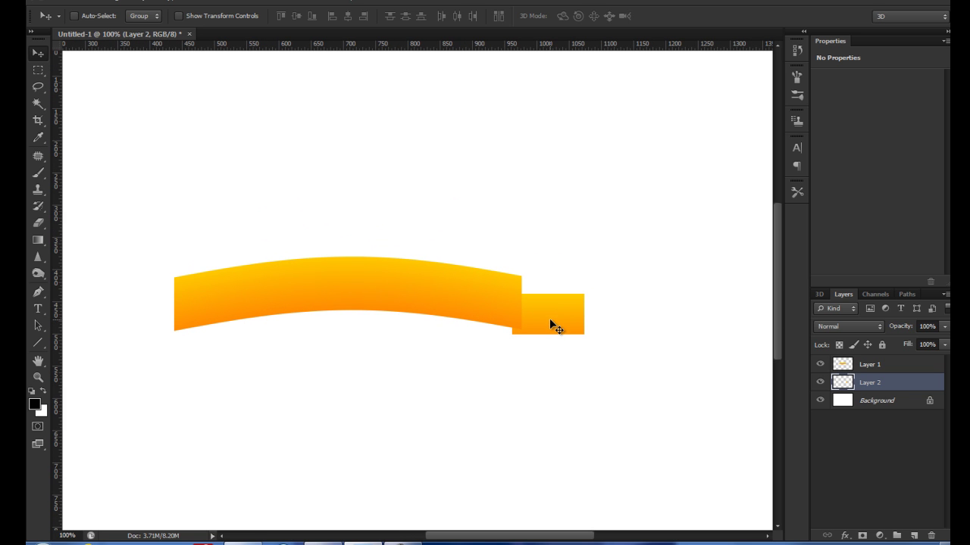
pyautogui.press('Down')
pyautogui.press('Down')
pyautogui.press('Up')
pyautogui.press('Up')
pyautogui.press('Down')
pyautogui.press('Down')
pyautogui.press('Up')
pyautogui.press('Up')
pyautogui.moveTo(558, 320); pyautogui.dragTo(572, 383)
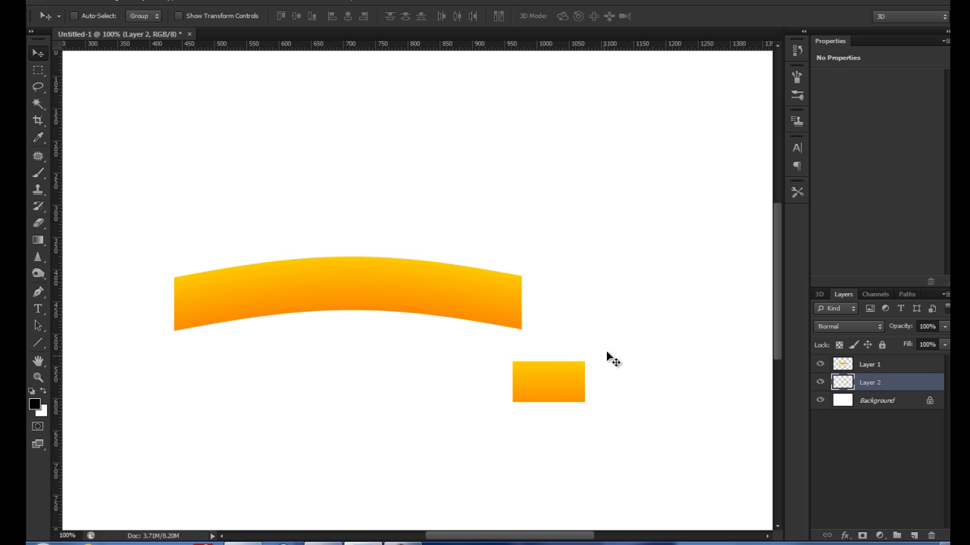
pyautogui.hotkey('ctrl', 'z')
pyautogui.moveTo(615, 313)
pyautogui.mouseDown()
pyautogui.moveTo(561, 327)
pyautogui.moveTo(508, 268)
pyautogui.mouseUp()
pyautogui.hotkey('ctrl', '+')
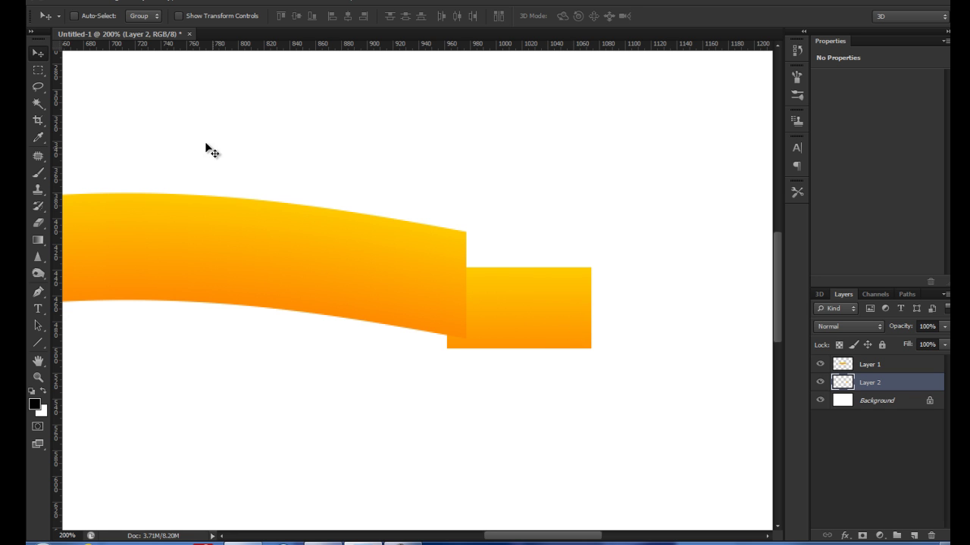
# - Cut a V-shaped triangular notch from the tail's right end with the Polygonal Lasso
pyautogui.click(41, 87)
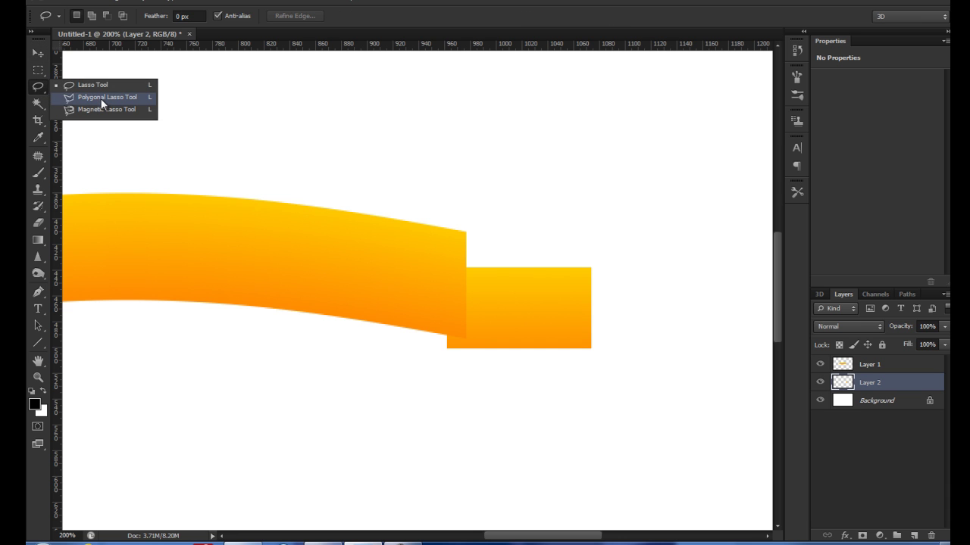
pyautogui.click(101, 98)
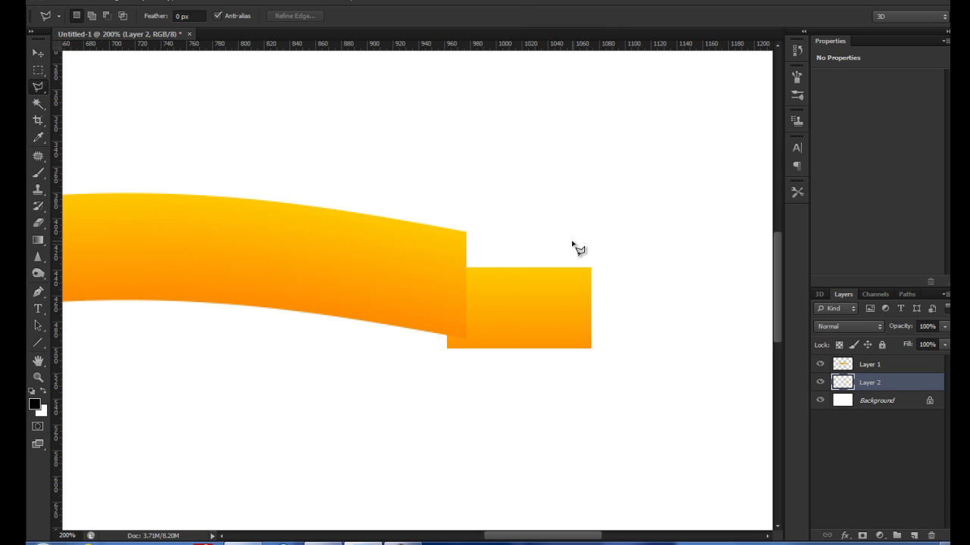
pyautogui.click(623, 237)
pyautogui.click(553, 309)
pyautogui.click(627, 380)
pyautogui.click(623, 237)
pyautogui.press('Delete')
pyautogui.hotkey('ctrl', 'd')
# - Reframe the view so the notched tail and band joint sit near the centre
pyautogui.hotkey('ctrl', '-')
pyautogui.hotkey('ctrl', '-')
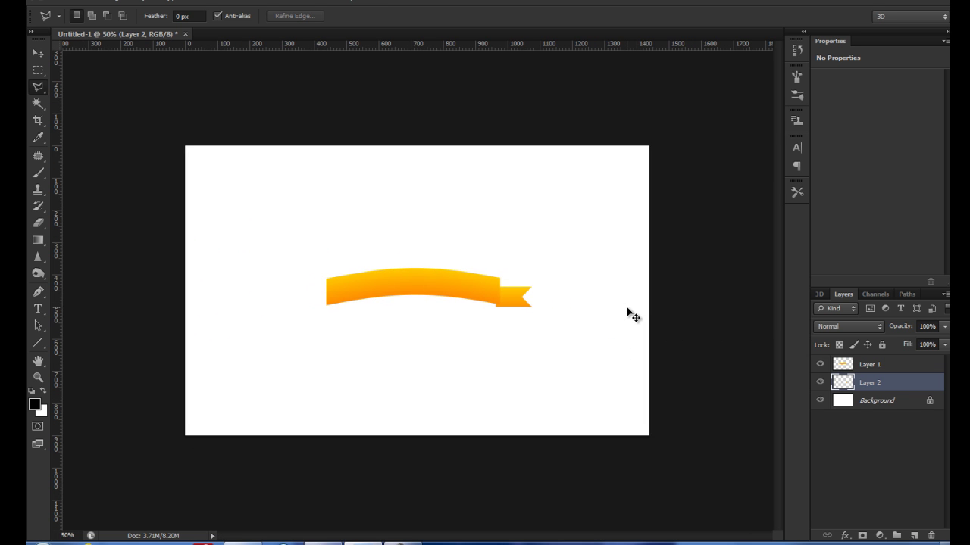
pyautogui.hotkey('ctrl', '+')
pyautogui.hotkey('ctrl', '+')
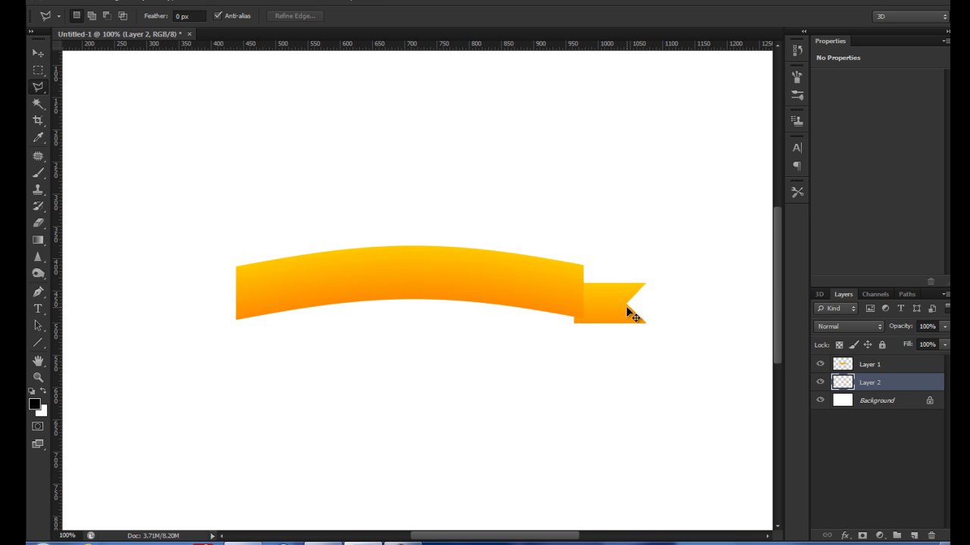
pyautogui.hotkey('ctrl', '+')
pyautogui.hscroll(5, 606, 311)
pyautogui.hscroll(2, 671, 323)
pyautogui.hotkey('ctrl', 'r')
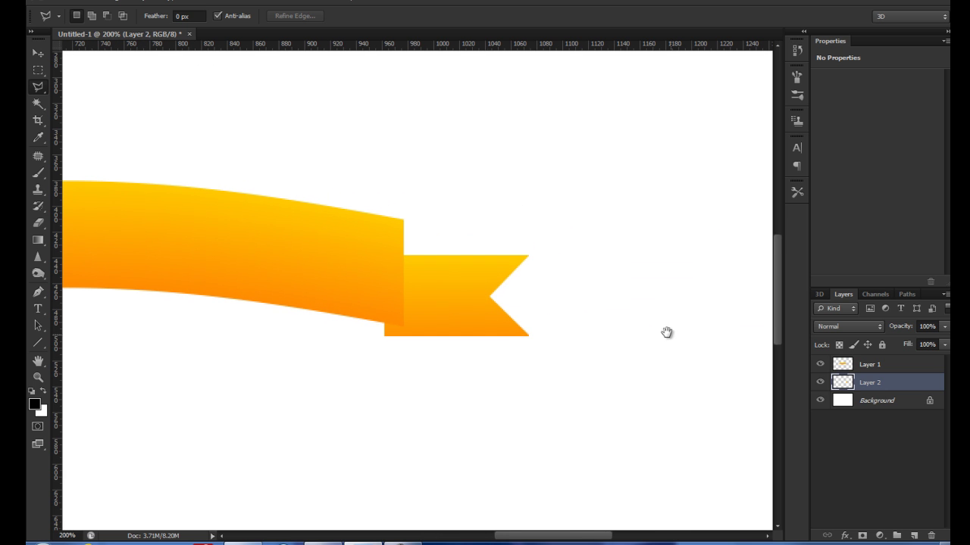
pyautogui.click(35, 53)
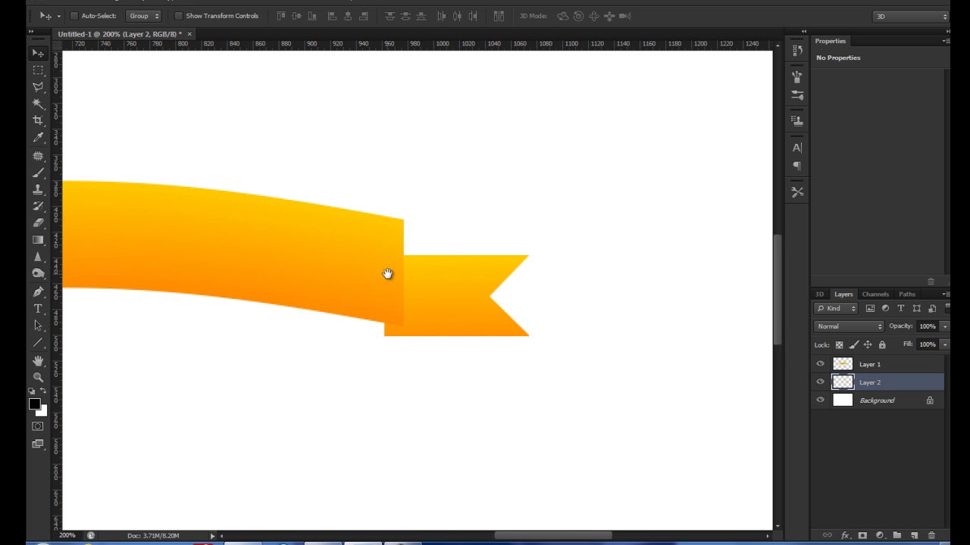
pyautogui.moveTo(385, 273); pyautogui.dragTo(453, 260)
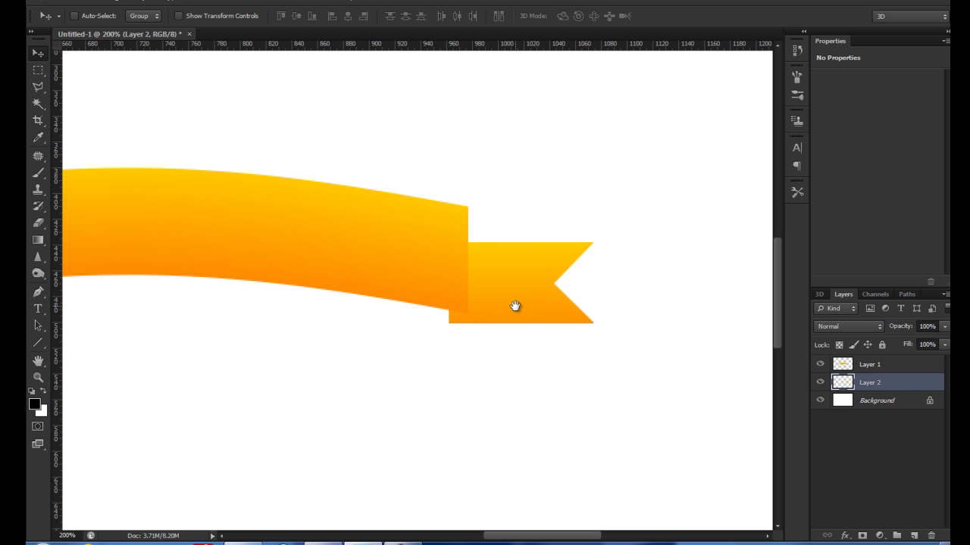
pyautogui.moveTo(515, 305); pyautogui.dragTo(522, 311)
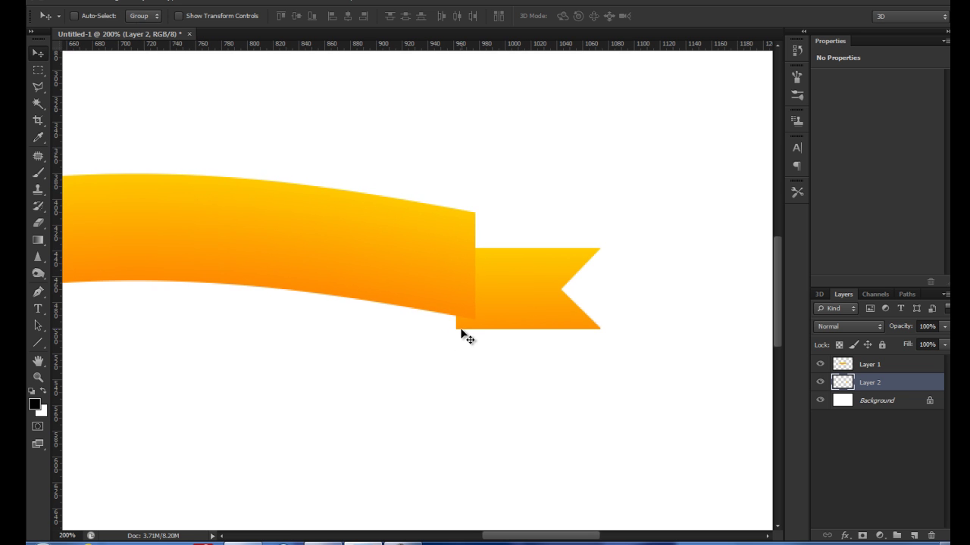
# - On new Layer 3, draw a small black triangle at the band's lower corner above the tail
pyautogui.hotkey('ctrl', '+')
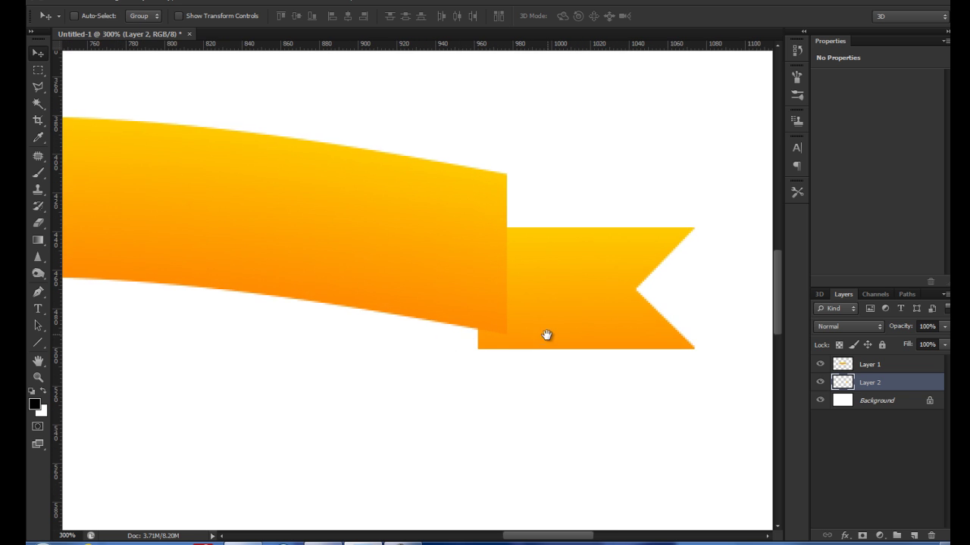
pyautogui.press('p')
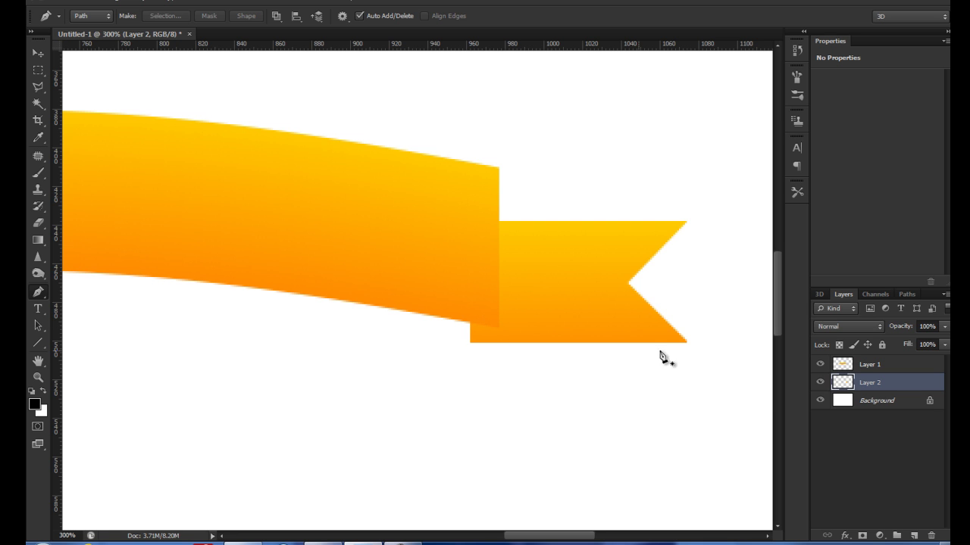
pyautogui.click(915, 536)
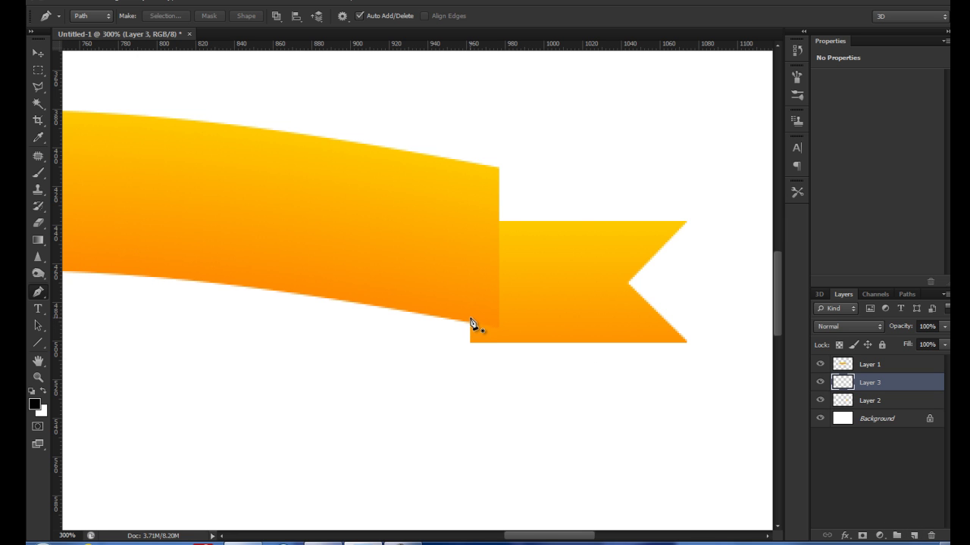
pyautogui.click(36, 87)
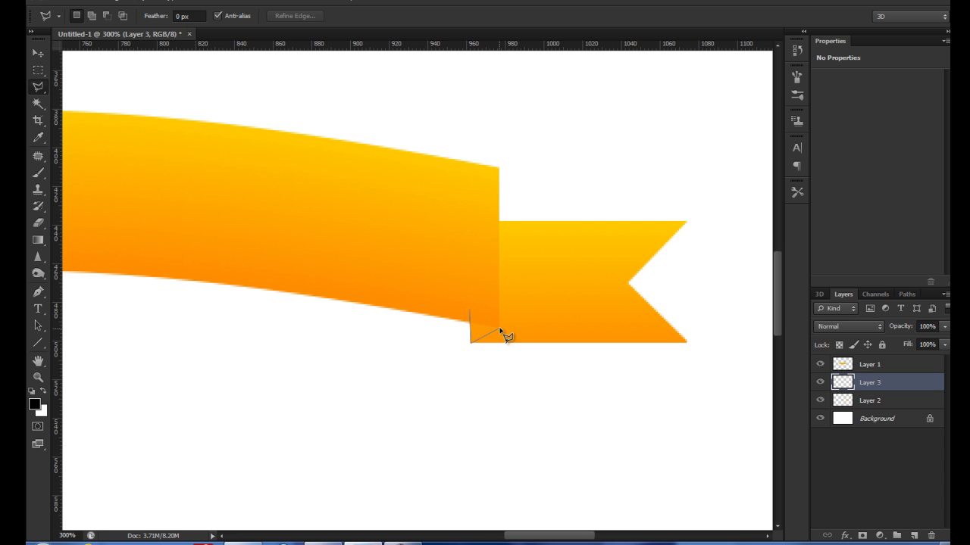
pyautogui.click(470, 311)
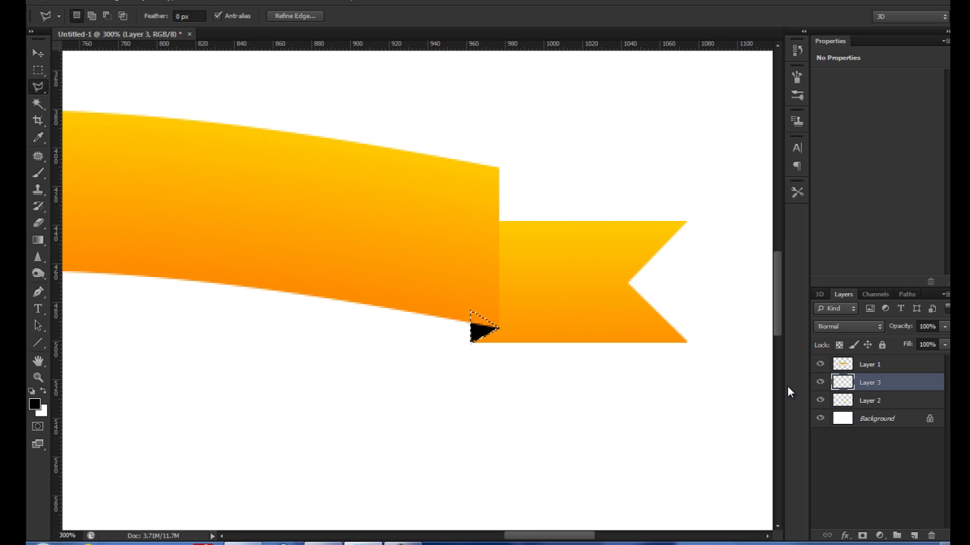
pyautogui.hotkey('ctrl', 'd')
pyautogui.hotkey('ctrl', '-')
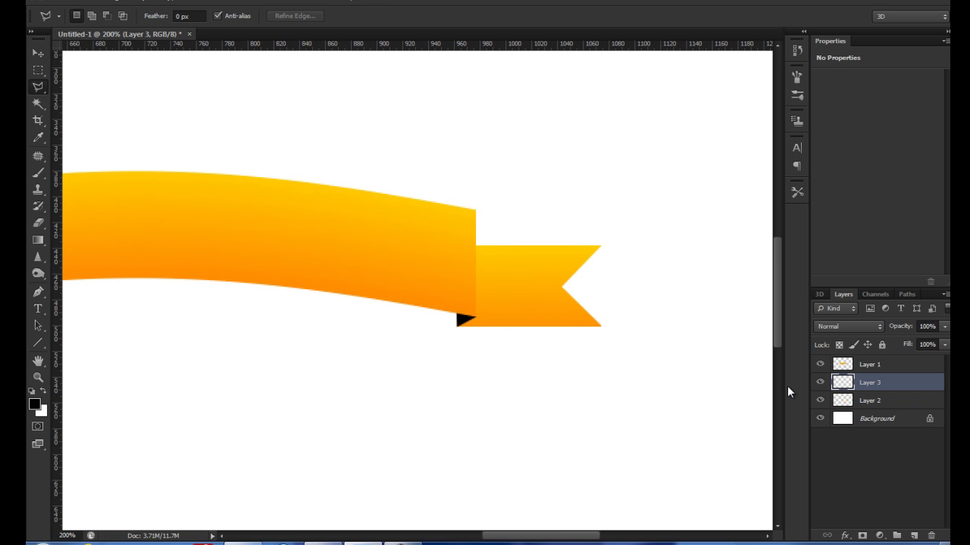
pyautogui.hotkey('ctrl', '+')
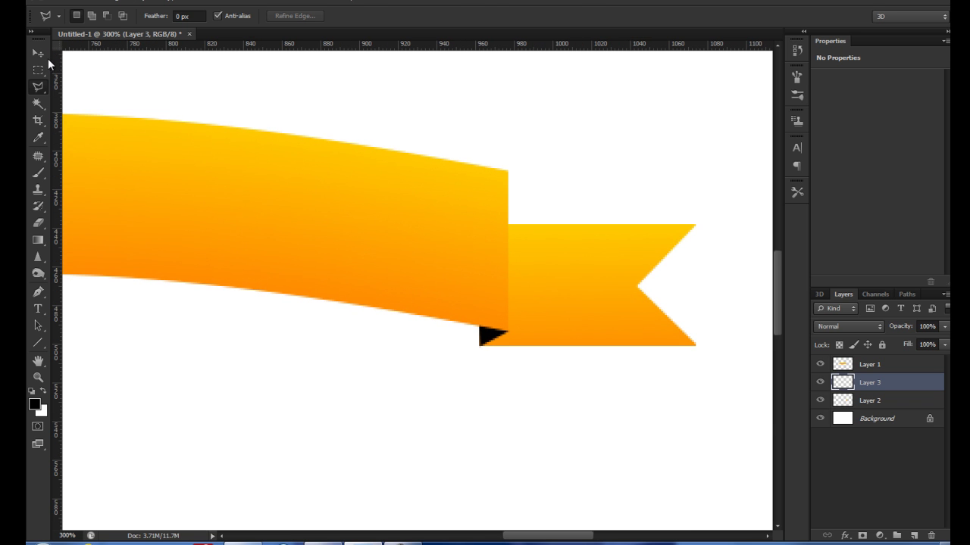
pyautogui.click(38, 53)
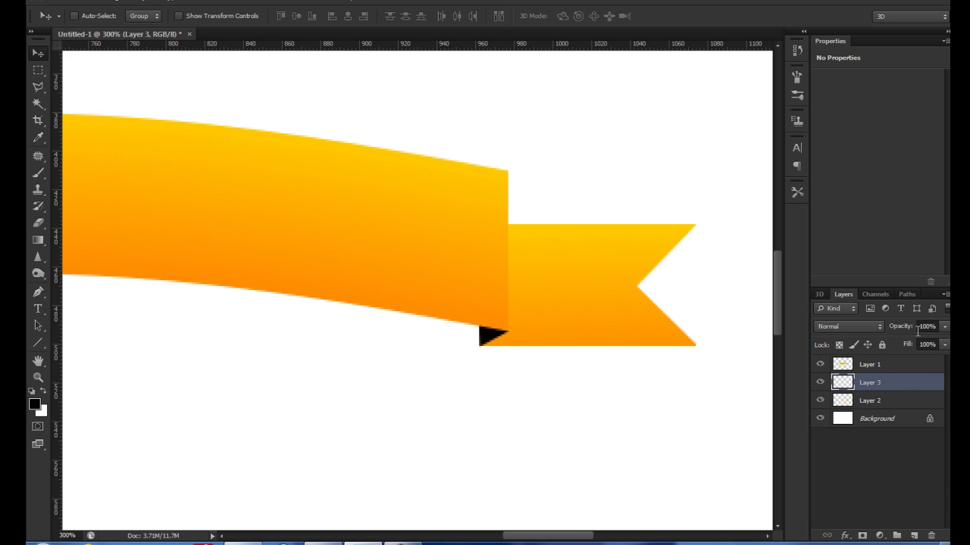
# - Try 80% opacity on Layer 3, then set it back to 100%
pyautogui.write('80')
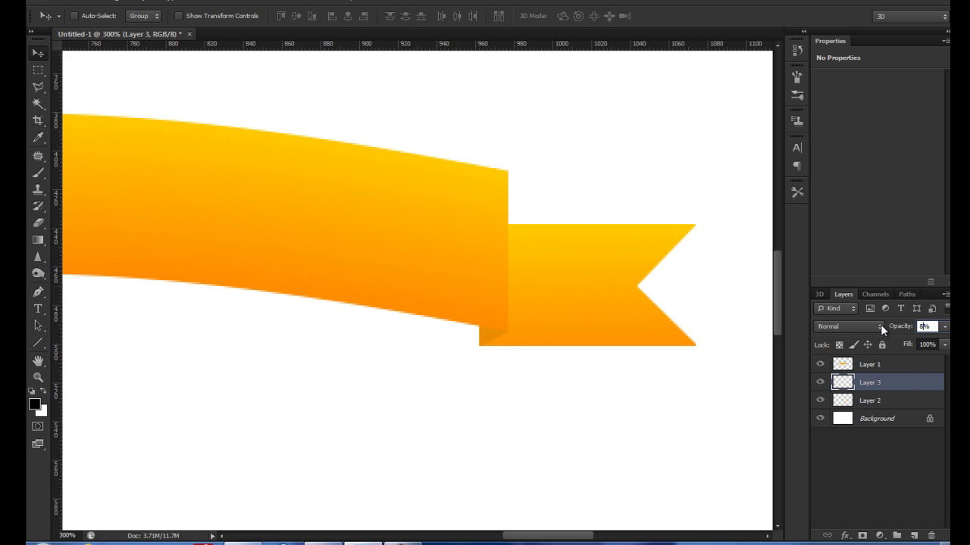
pyautogui.press('Return')
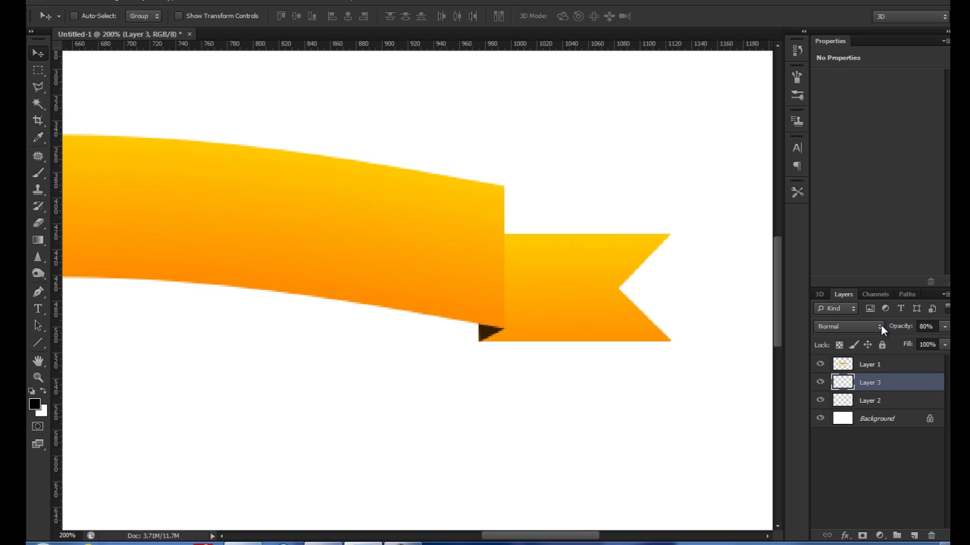
pyautogui.click(926, 325)
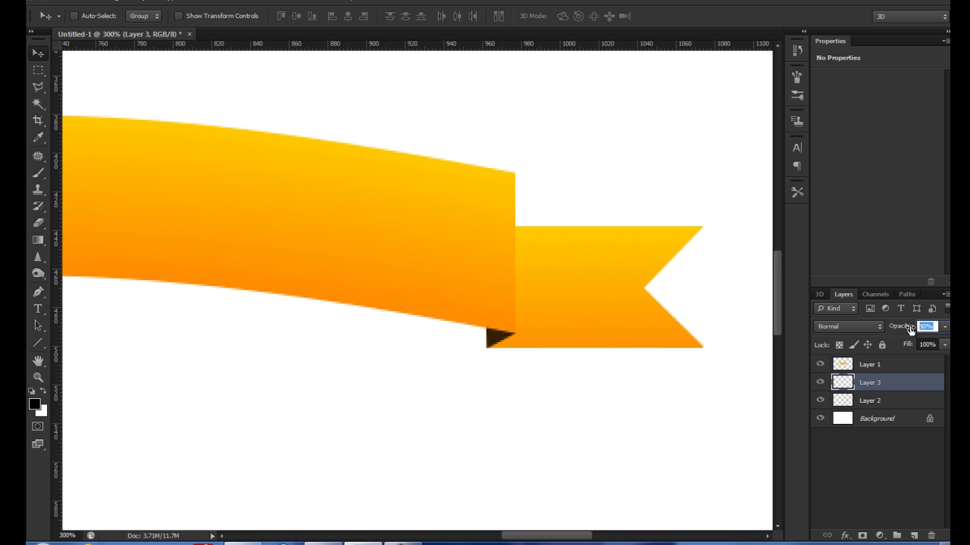
pyautogui.write('100')
pyautogui.press('Return')
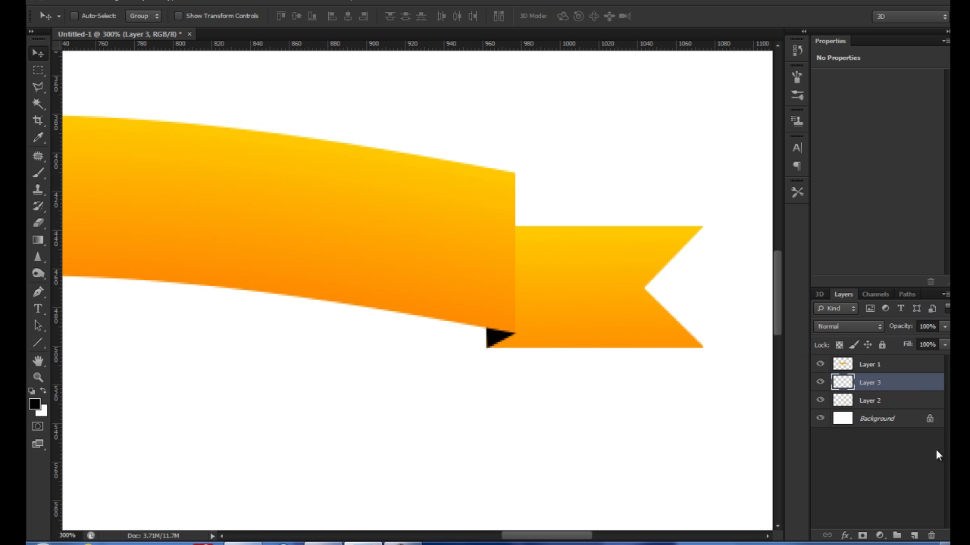
# - Give Layer 3 a Color Overlay of the ribbon's sampled orange, darkened to about 985501
pyautogui.doubleClick(930, 387)
pyautogui.moveTo(717, 225); pyautogui.dragTo(794, 133)
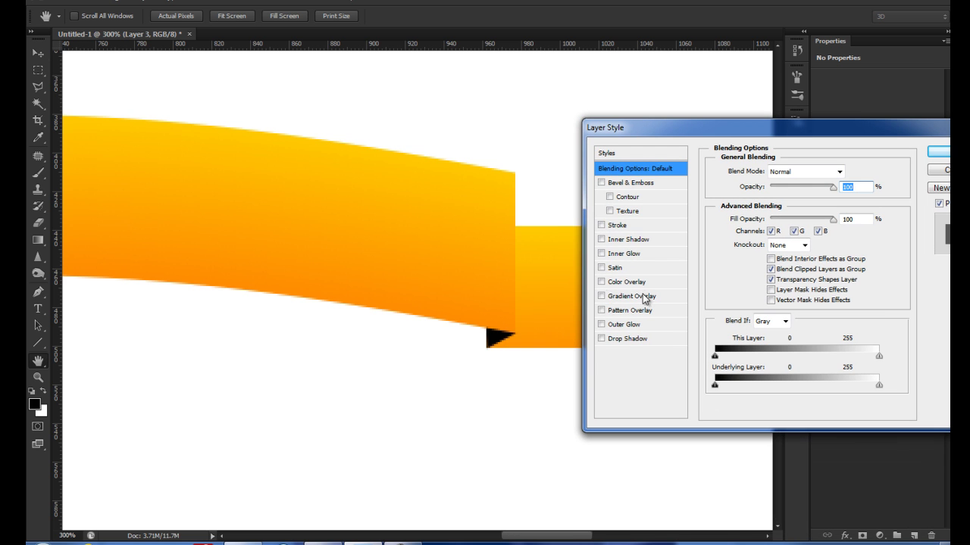
pyautogui.click(621, 283)
pyautogui.click(850, 172)
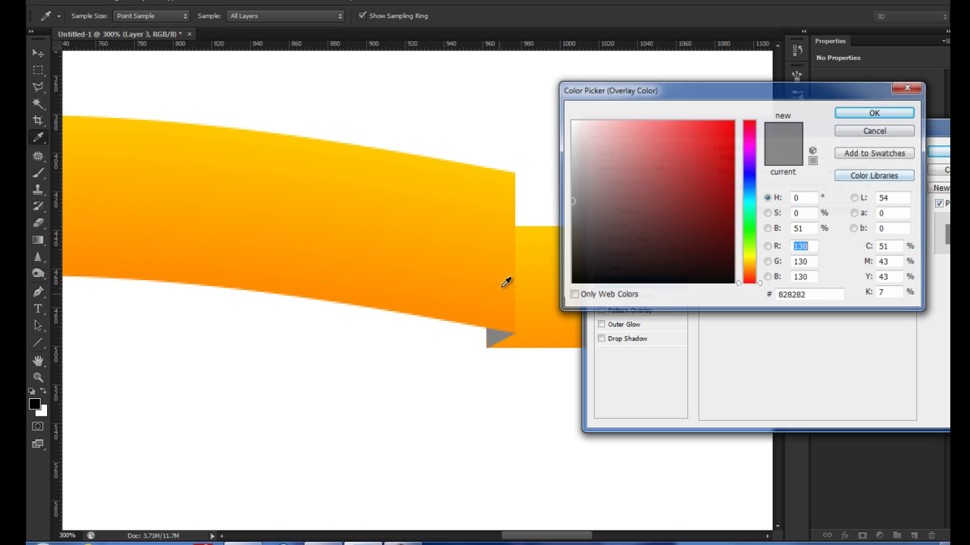
pyautogui.click(394, 299)
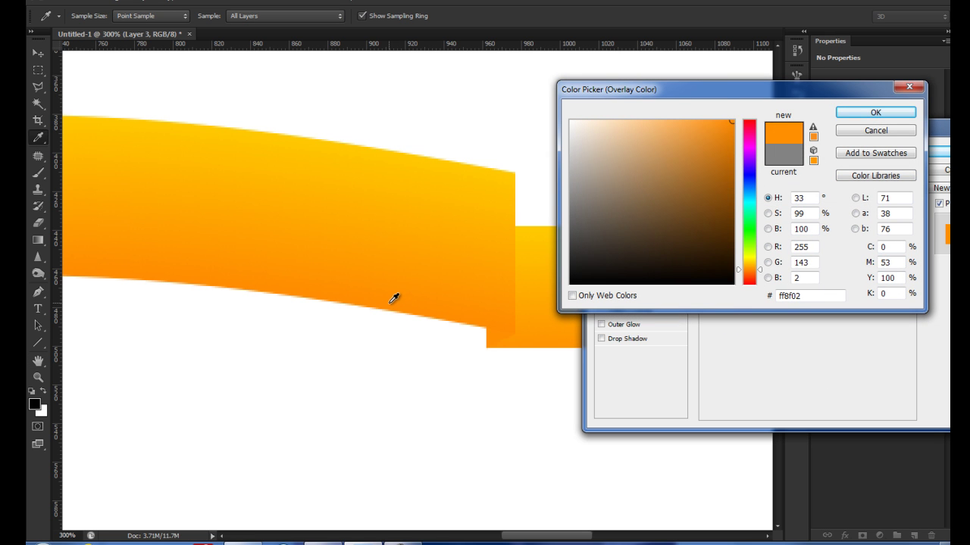
pyautogui.click(731, 131)
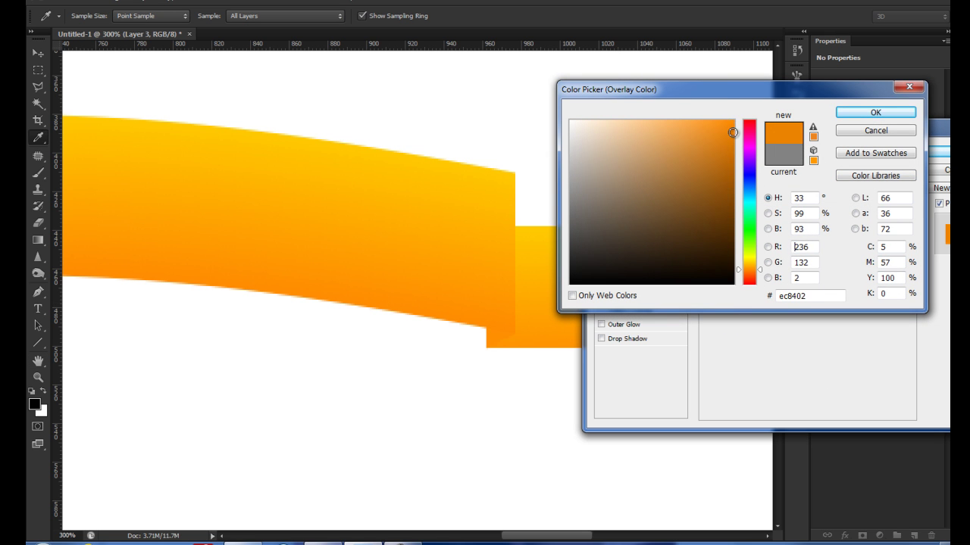
pyautogui.moveTo(732, 134); pyautogui.dragTo(727, 177)
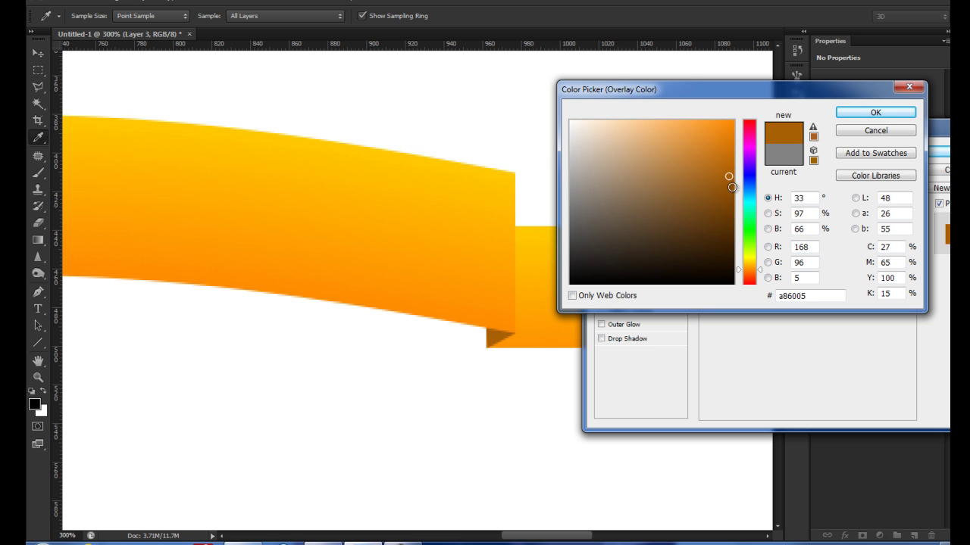
pyautogui.click(732, 186)
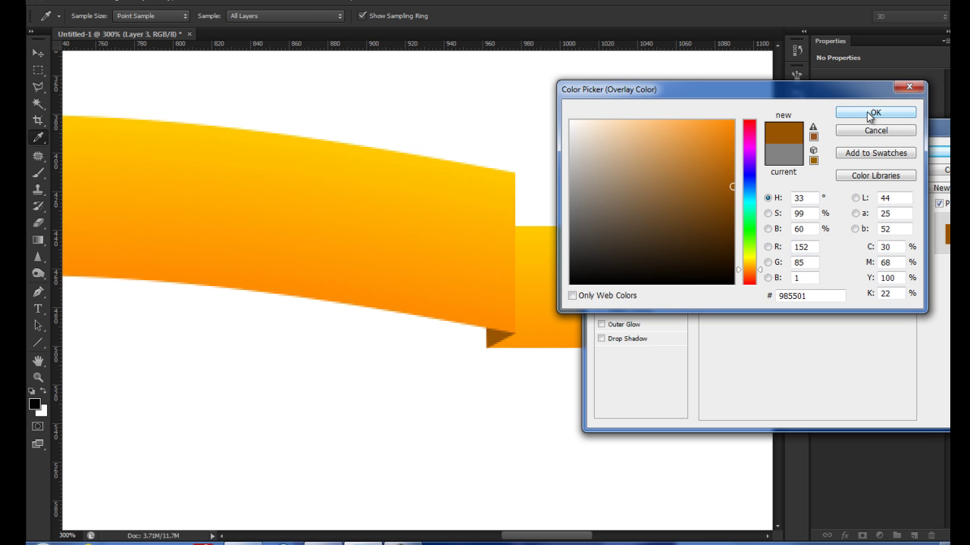
pyautogui.click(862, 112)
pyautogui.click(935, 153)
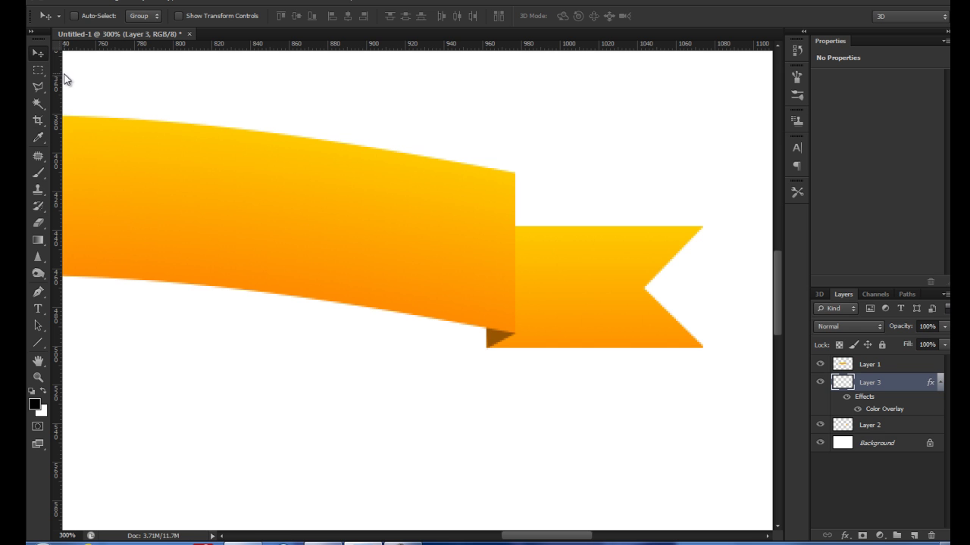
pyautogui.moveTo(462, 369); pyautogui.dragTo(464, 367)
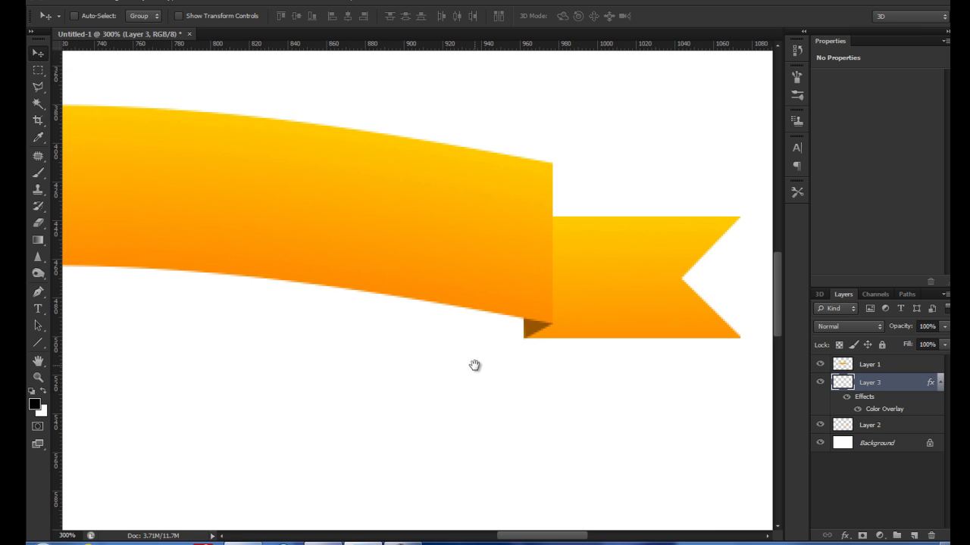
pyautogui.hotkey('ctrl', '-')
pyautogui.hotkey('ctrl', '-')
pyautogui.hotkey('ctrl', '-')
pyautogui.hotkey('ctrl', '-')
pyautogui.hotkey('ctrl', '+')
pyautogui.hotkey('ctrl', '+')
pyautogui.moveTo(490, 381)
pyautogui.mouseDown()
pyautogui.moveTo(575, 319)
pyautogui.moveTo(485, 303)
pyautogui.mouseUp()
pyautogui.moveTo(664, 310); pyautogui.dragTo(595, 303)
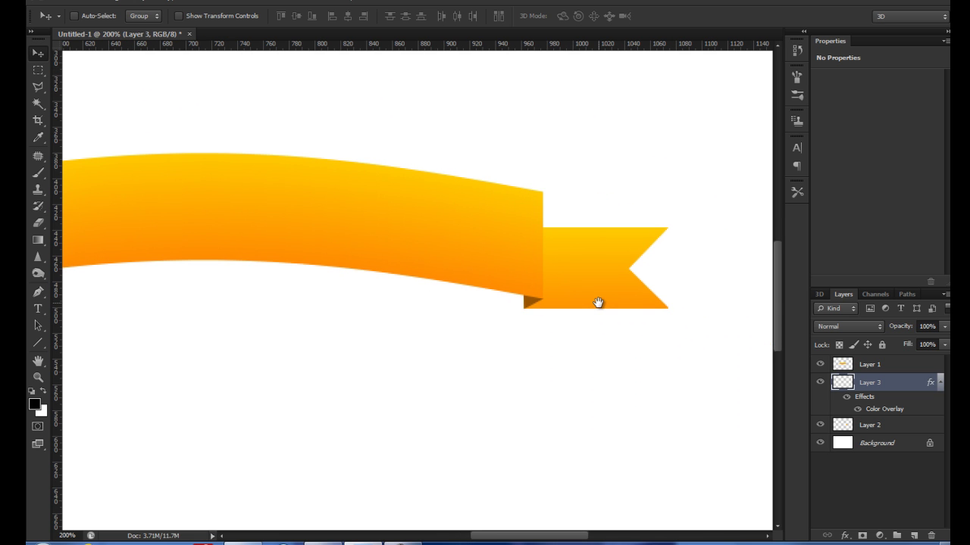
pyautogui.moveTo(465, 335); pyautogui.dragTo(508, 328)
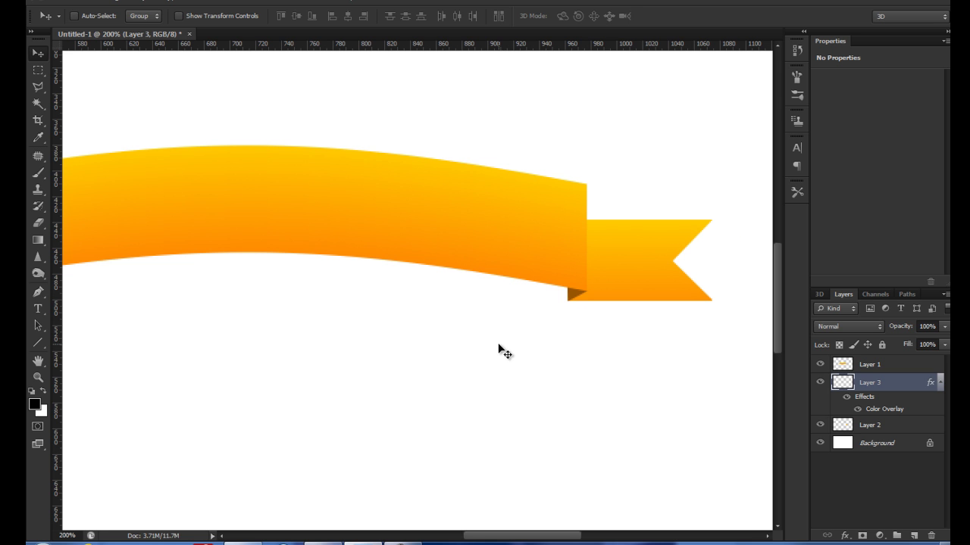
pyautogui.moveTo(500, 351); pyautogui.dragTo(509, 348)
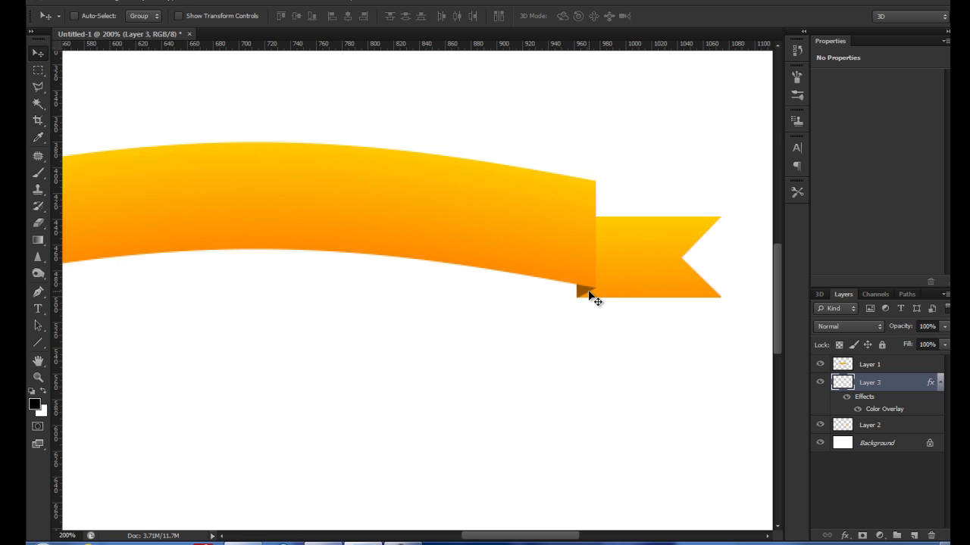
pyautogui.hscroll(-5, 413, 300)
pyautogui.hscroll(-5, 420, 284)
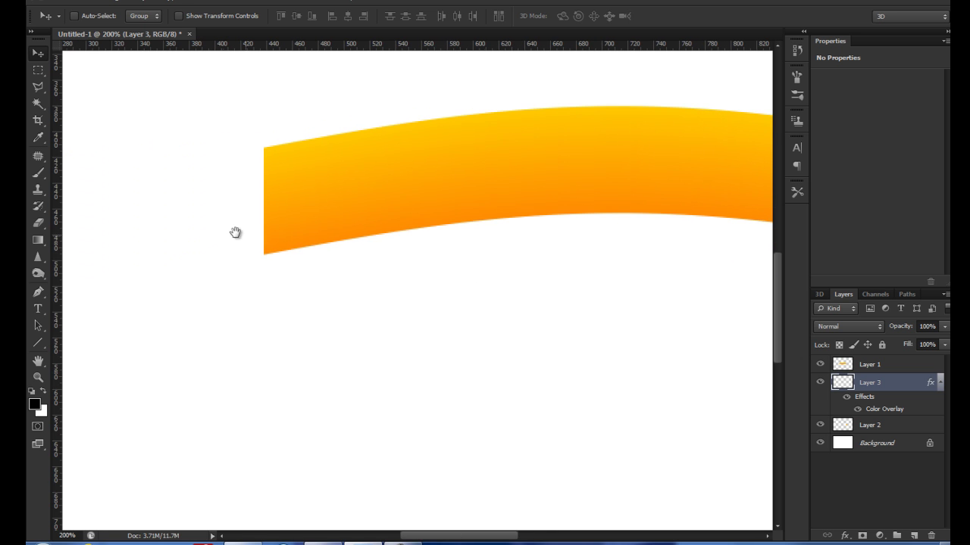
pyautogui.hscroll(4, 381, 249)
pyautogui.hscroll(7, 596, 255)
pyautogui.hscroll(3, 527, 277)
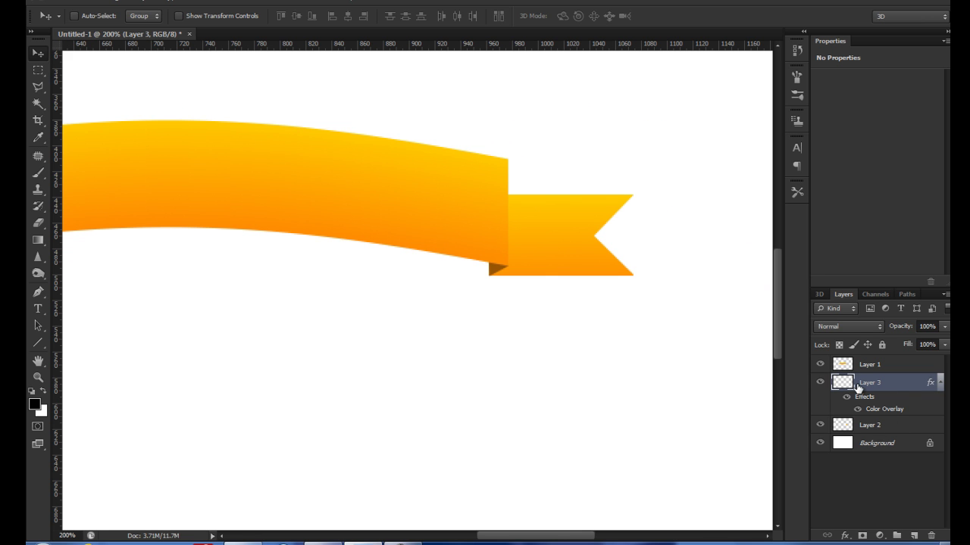
pyautogui.click(820, 384)
pyautogui.click(820, 424)
pyautogui.click(818, 384)
pyautogui.keyDown('shift'); pyautogui.click(893, 429); pyautogui.keyUp('shift')
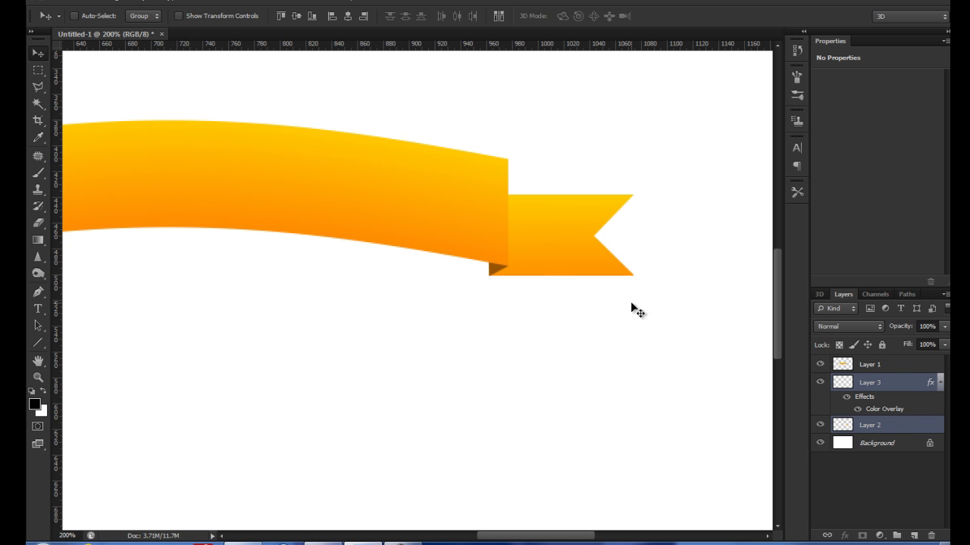
pyautogui.moveTo(540, 268); pyautogui.dragTo(565, 258)
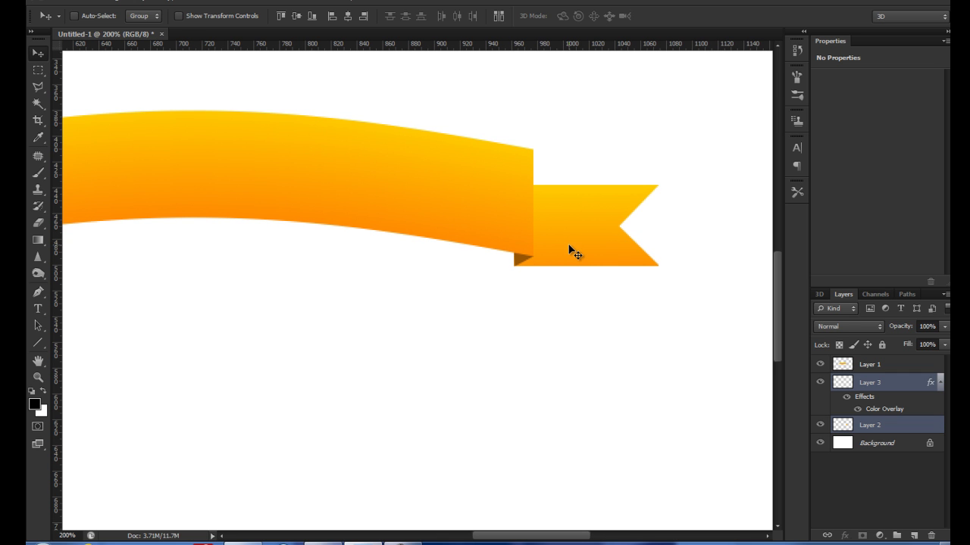
# - Alt-drag a duplicate of the notched tail and its fold shading below the band
pyautogui.moveTo(571, 249)
pyautogui.mouseDown()
pyautogui.moveTo(228, 348)
pyautogui.moveTo(515, 318)
pyautogui.moveTo(651, 318)
pyautogui.moveTo(306, 340)
pyautogui.mouseUp()
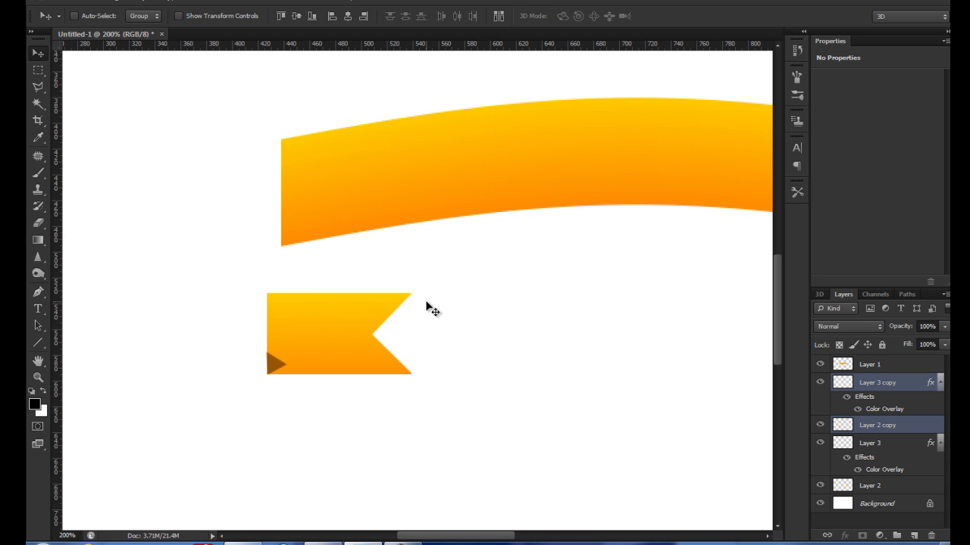
pyautogui.hotkey('ctrl', 't')
pyautogui.moveTo(431, 283); pyautogui.dragTo(233, 388)
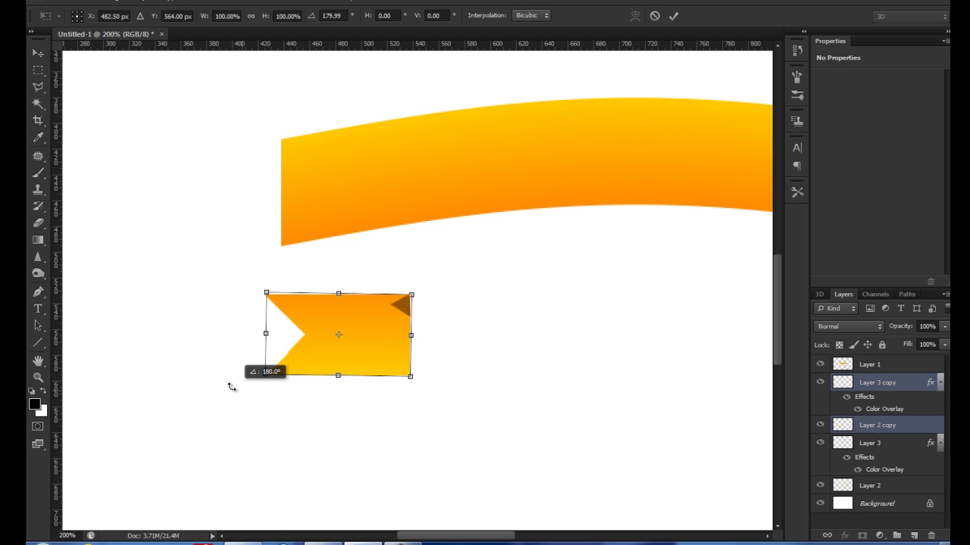
pyautogui.hotkey('ctrl', 'z')
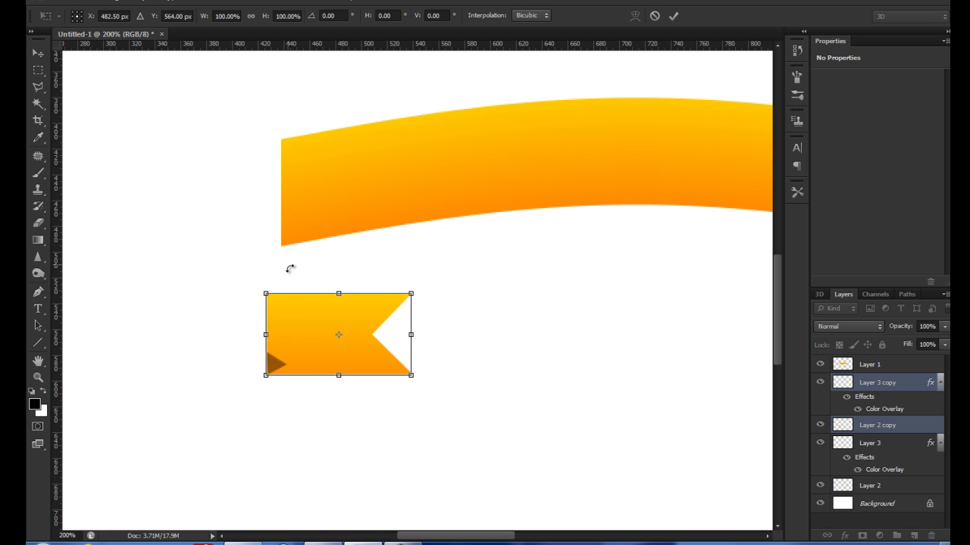
# - Flip the copied tail horizontally with Edit > Transform > Flip Horizontal and commit
pyautogui.click(83, 3)
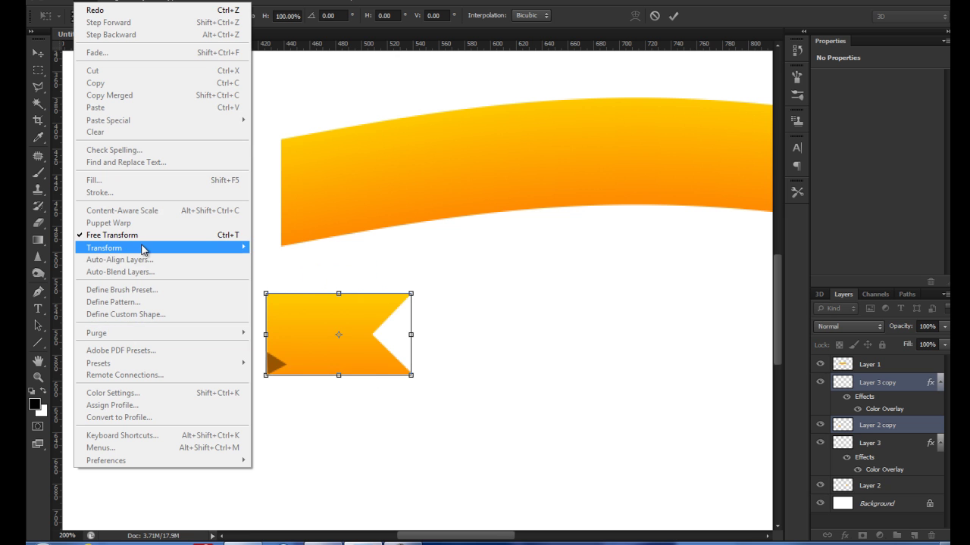
pyautogui.click(305, 387)
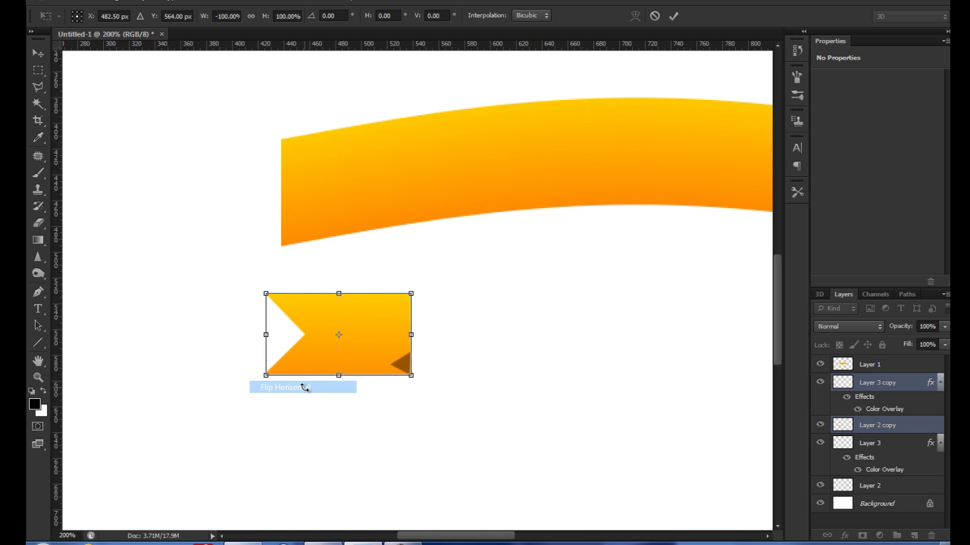
pyautogui.click(97, 2)
pyautogui.moveTo(121, 248)
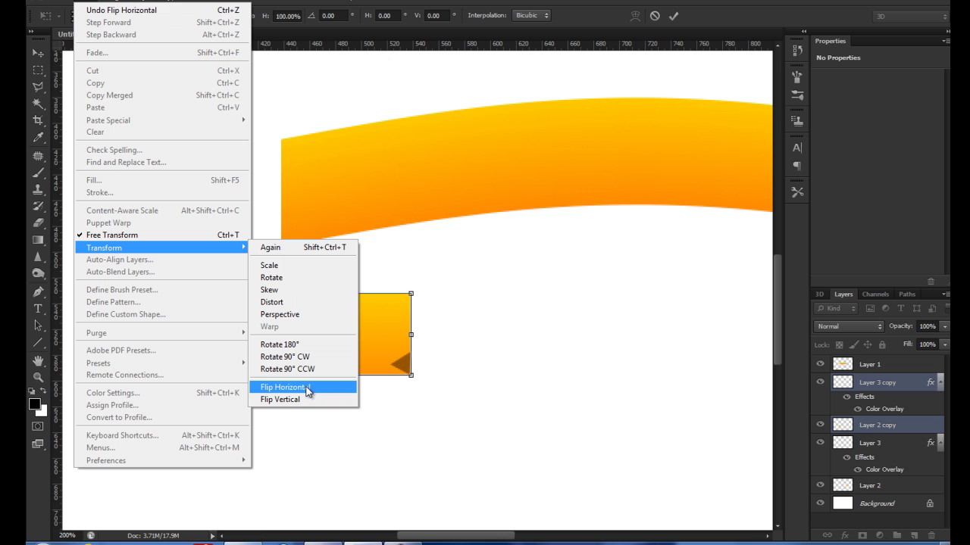
pyautogui.click(307, 389)
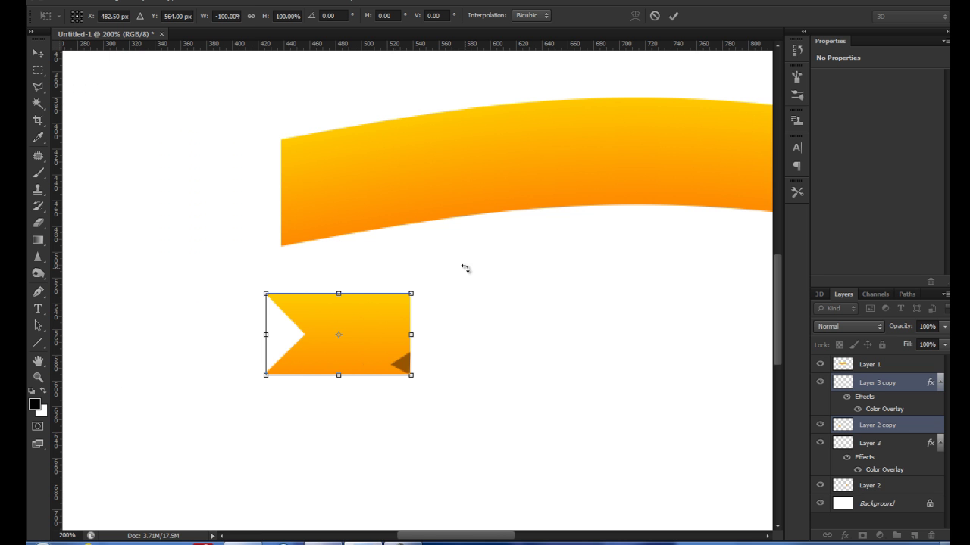
pyautogui.press('Return')
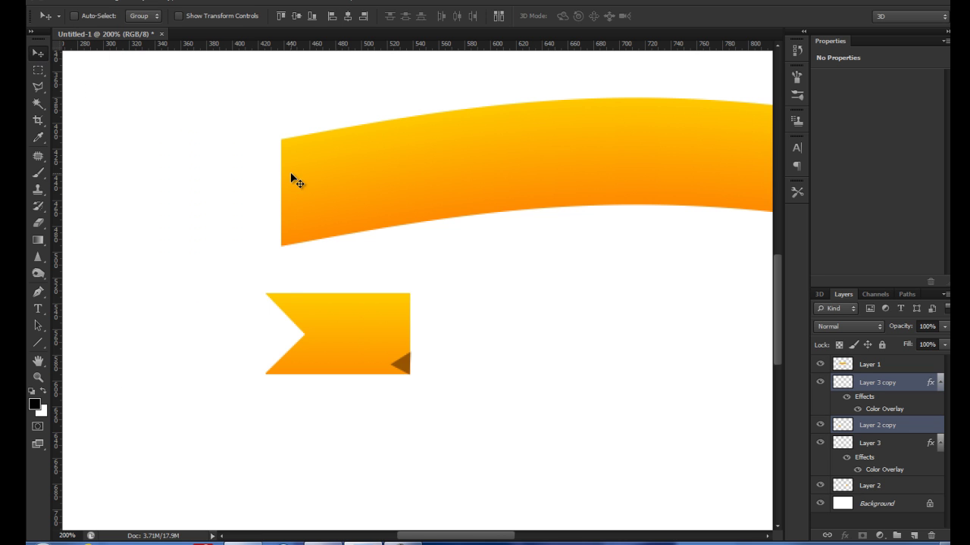
# - Move the mirrored tail behind the band's left end and verify the layering
pyautogui.moveTo(399, 367); pyautogui.dragTo(288, 249)
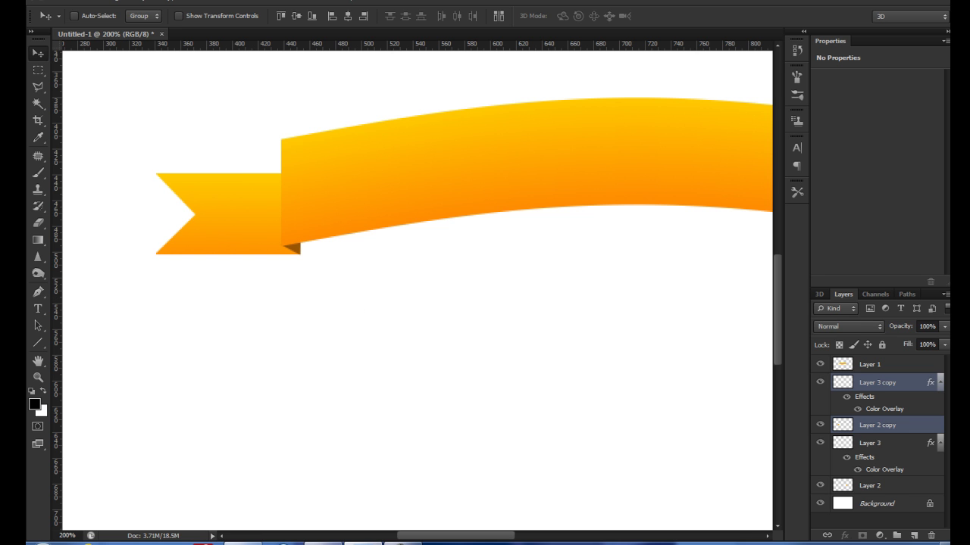
pyautogui.click(820, 365)
pyautogui.click(819, 365)
pyautogui.click(820, 365)
# - Rename Layer 1, which holds the curved band, to 'top' in the Layers panel
pyautogui.click(875, 366)
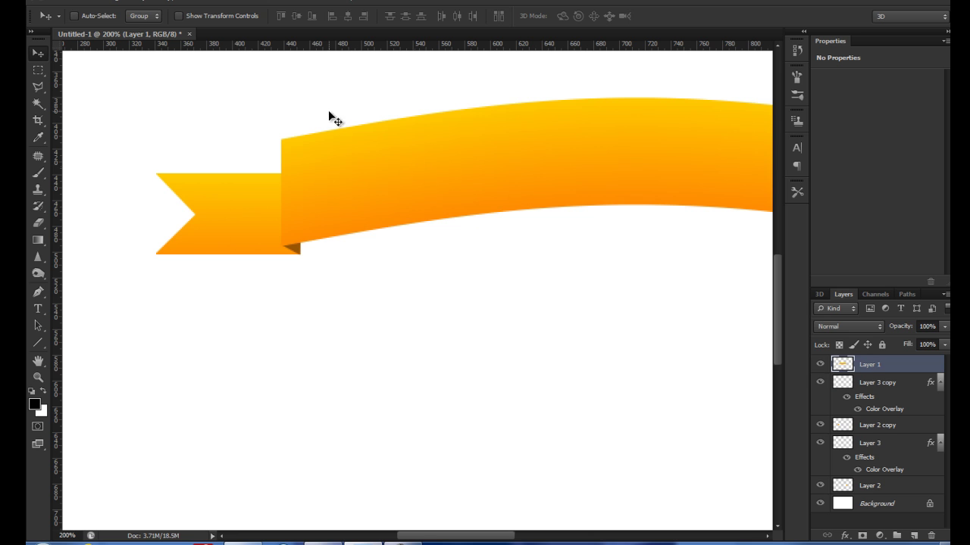
pyautogui.click(820, 366)
pyautogui.click(819, 365)
pyautogui.click(871, 425)
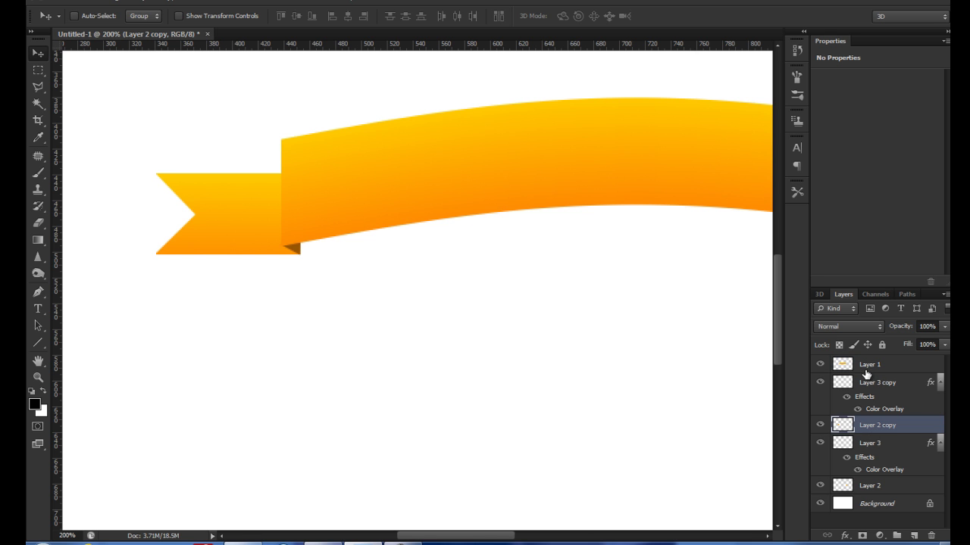
pyautogui.doubleClick(868, 365)
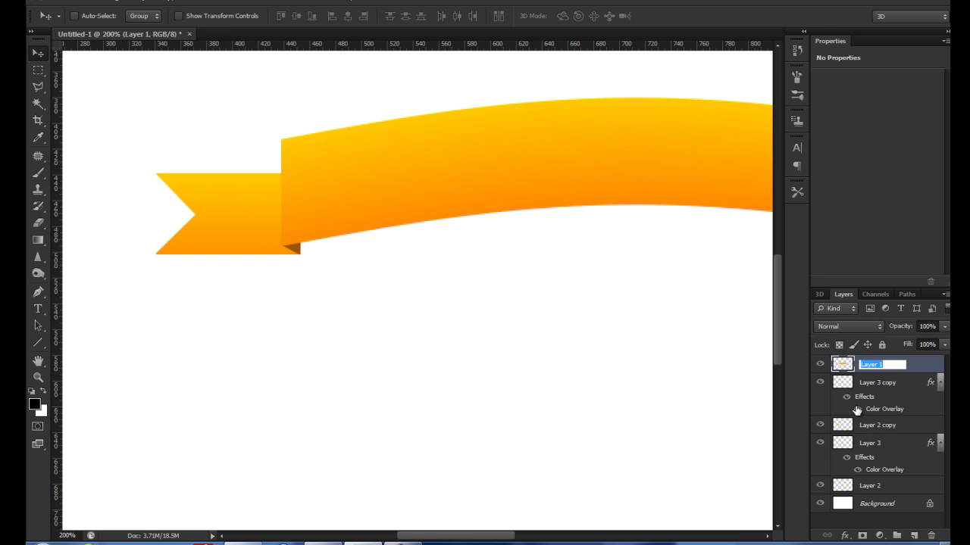
pyautogui.write('t')
pyautogui.press('Return')
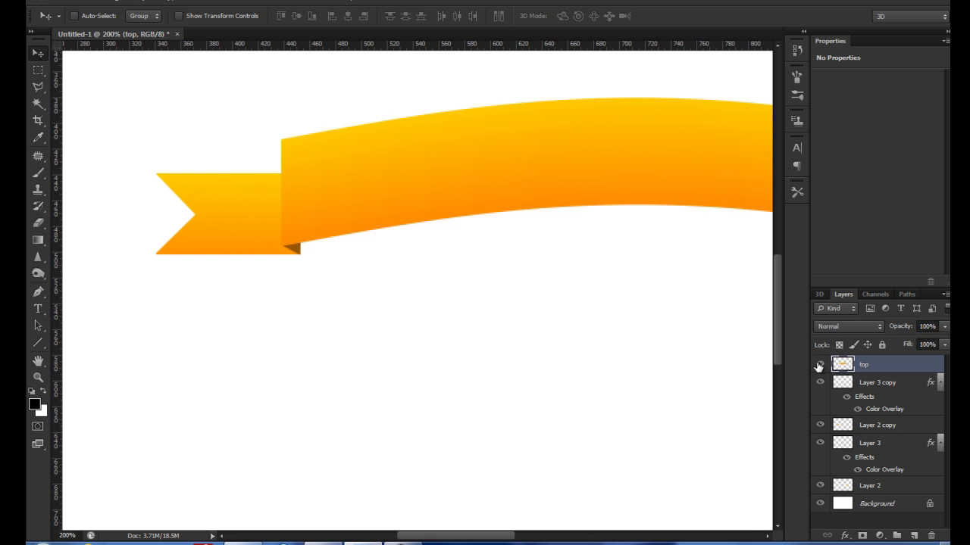
pyautogui.click(819, 365)
pyautogui.click(818, 366)
pyautogui.hotkey('ctrl', '-')
pyautogui.hotkey('ctrl', '-')
pyautogui.hotkey('ctrl', '-')
pyautogui.hotkey('ctrl', '+')
pyautogui.hotkey('ctrl', '+')
pyautogui.hotkey('ctrl', '+')
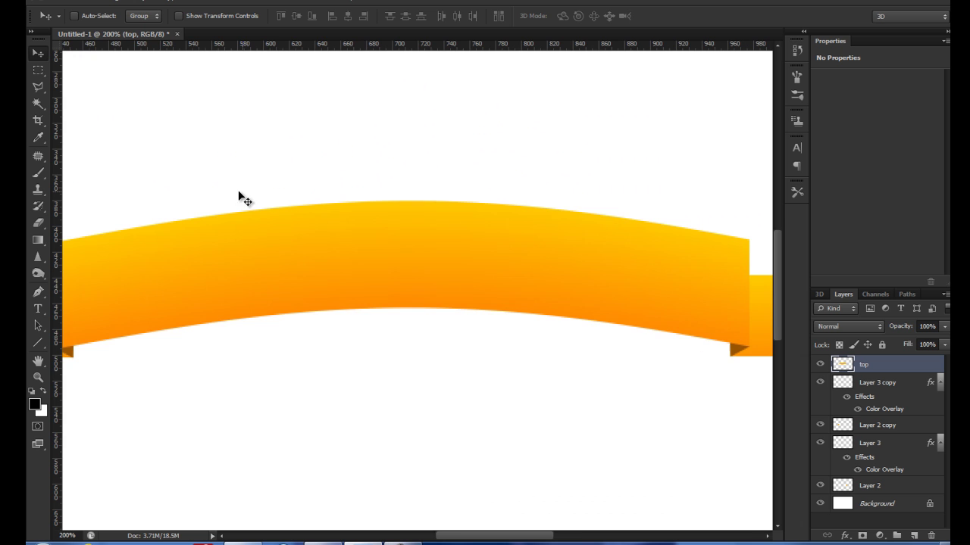
# - Zoom in on the right tail and add an empty Layer 4 above Layer 2
pyautogui.moveTo(509, 303)
pyautogui.mouseDown()
pyautogui.moveTo(466, 281)
pyautogui.moveTo(396, 309)
pyautogui.mouseUp()
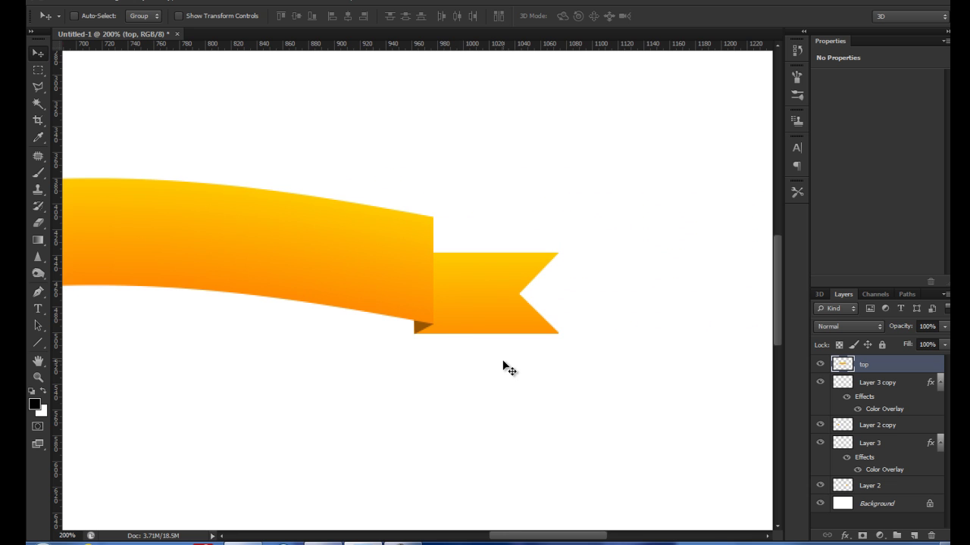
pyautogui.hotkey('ctrl', '+')
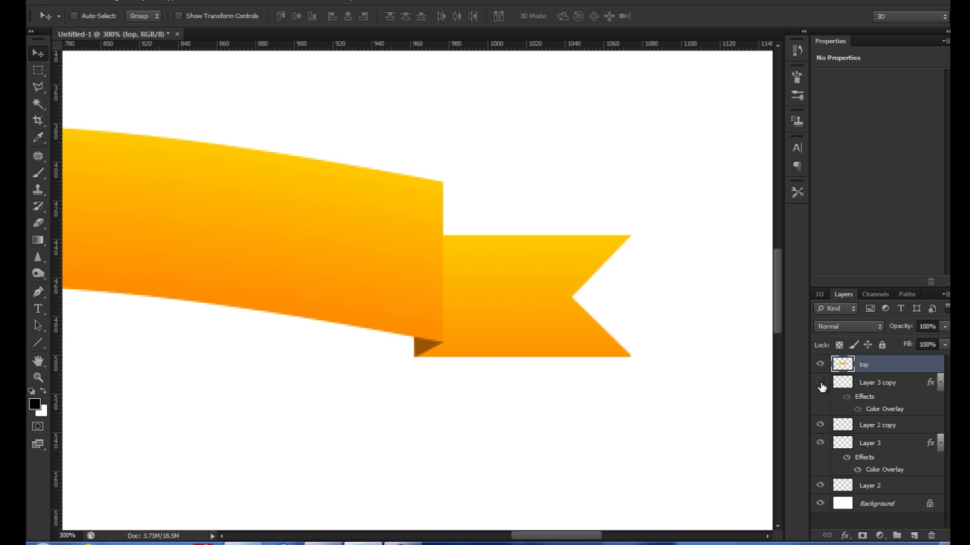
pyautogui.click(820, 443)
pyautogui.click(819, 485)
pyautogui.click(903, 491)
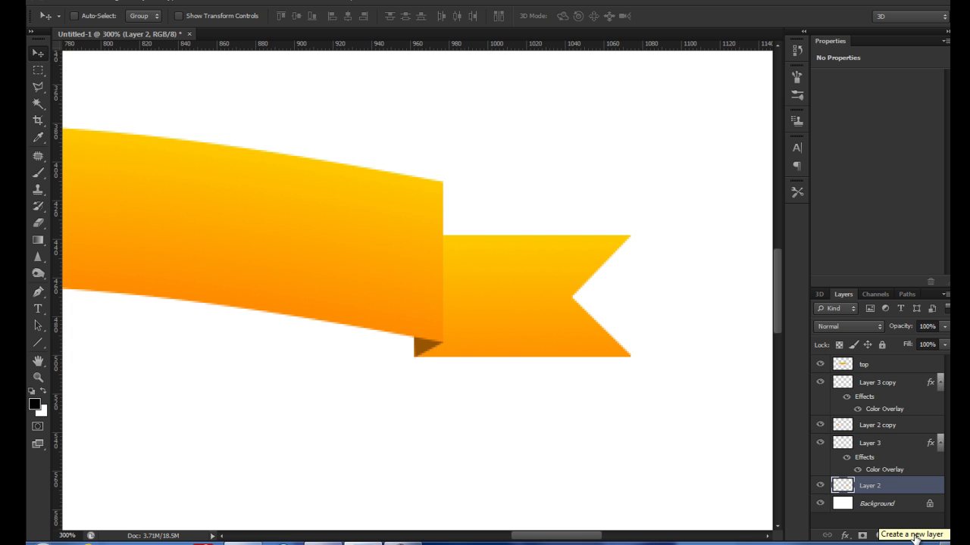
pyautogui.click(915, 536)
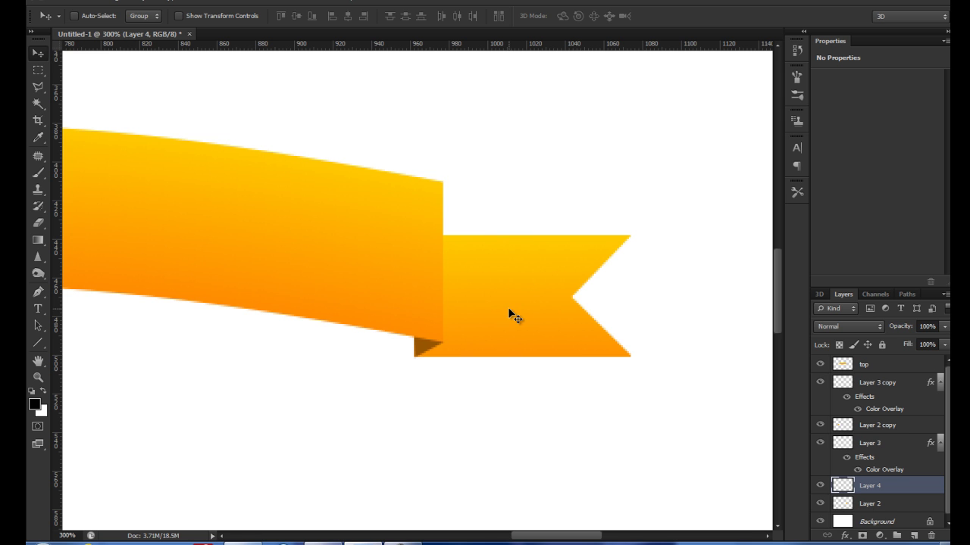
pyautogui.click(820, 503)
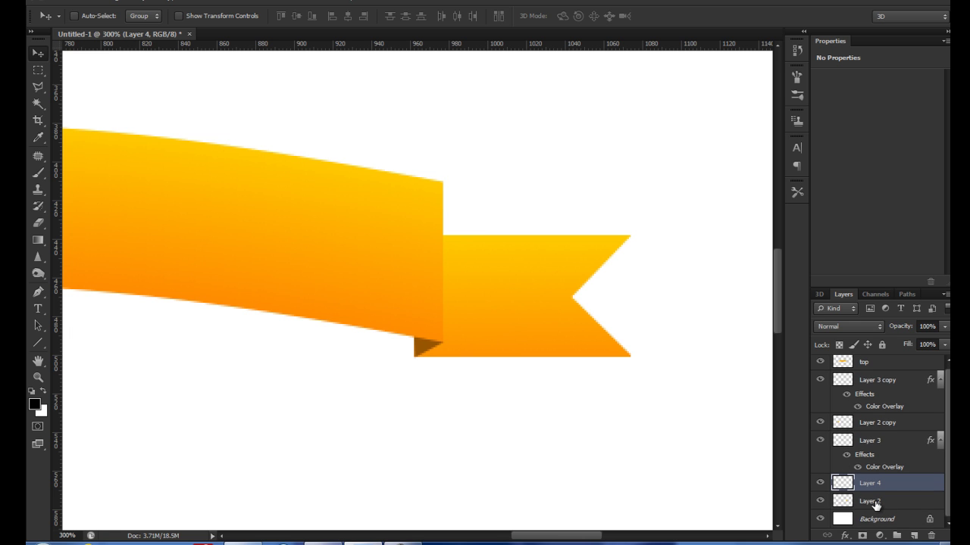
# - Load Layer 2's flag-shaped right tail as a selection from its layer thumbnail
pyautogui.click(863, 502)
pyautogui.click(820, 500)
pyautogui.click(820, 501)
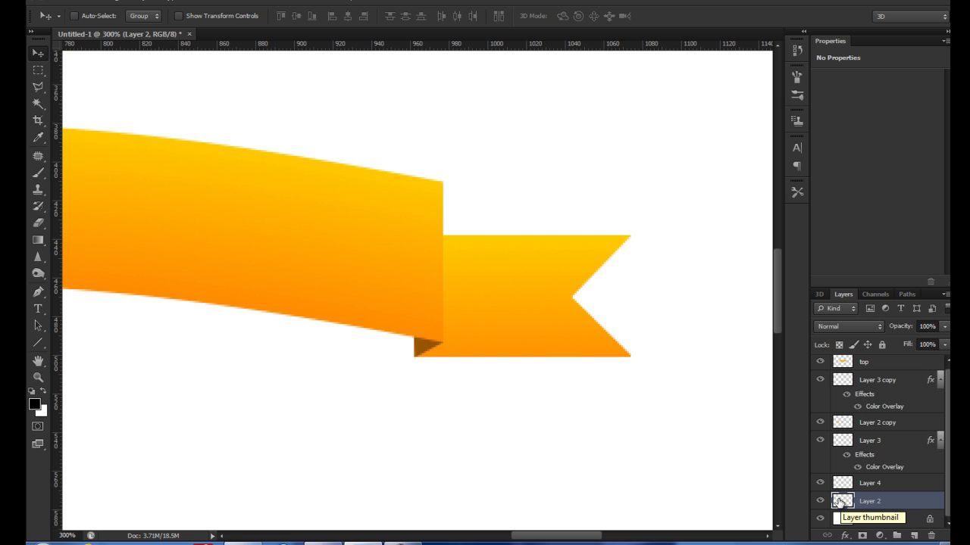
pyautogui.moveTo(838, 502); pyautogui.dragTo(842, 506)
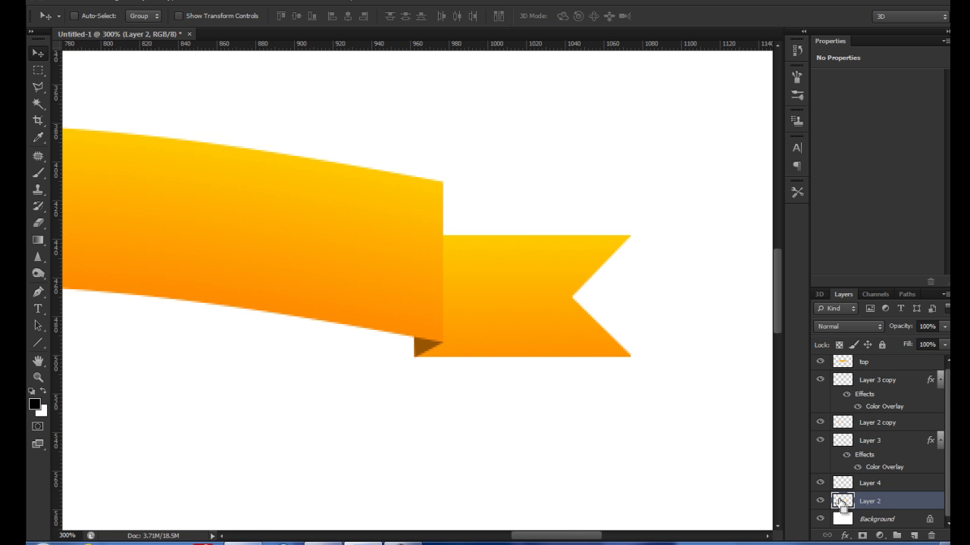
pyautogui.moveTo(842, 505); pyautogui.dragTo(844, 508)
pyautogui.keyDown('ctrl'); pyautogui.click(843, 506); pyautogui.keyUp('ctrl')
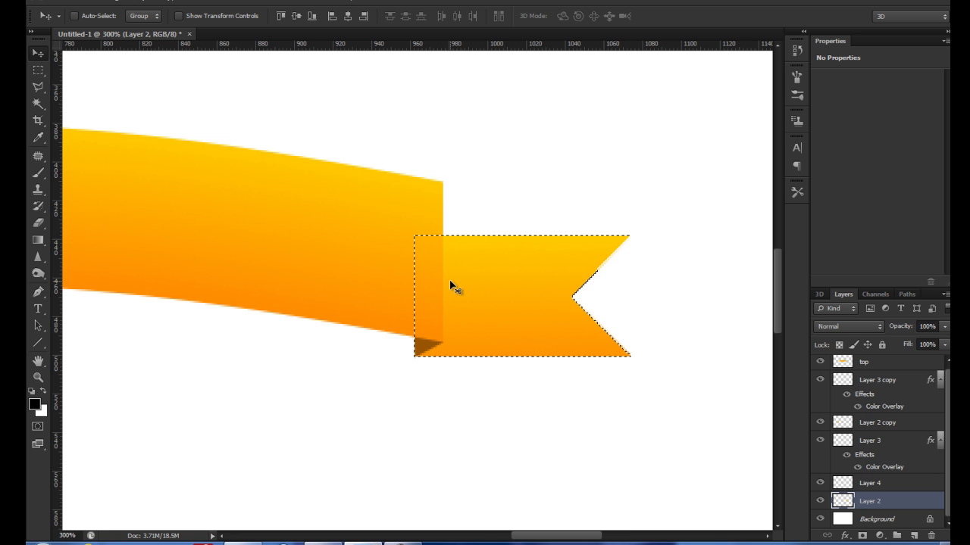
# - Switch to the Brush tool and test a stroke where the tail meets the band
pyautogui.click(38, 206)
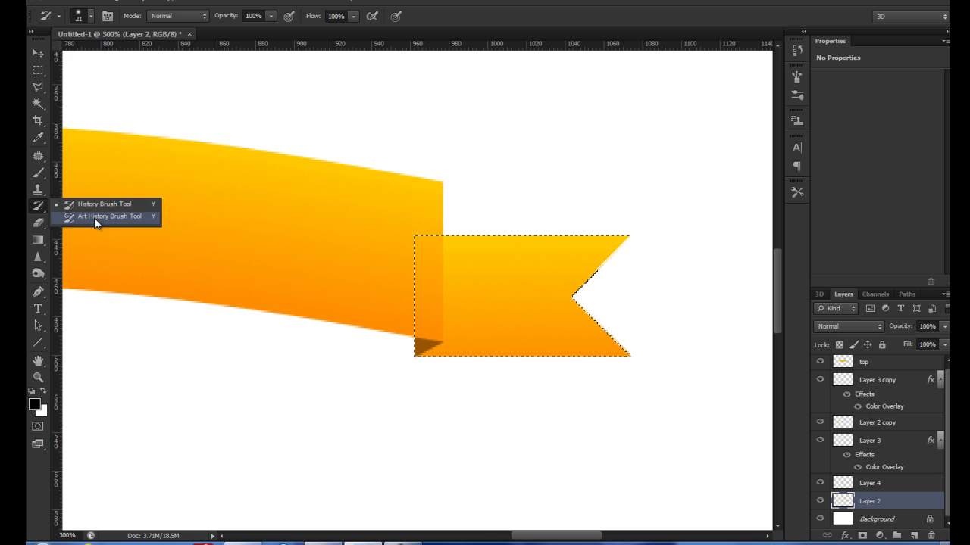
pyautogui.click(39, 173)
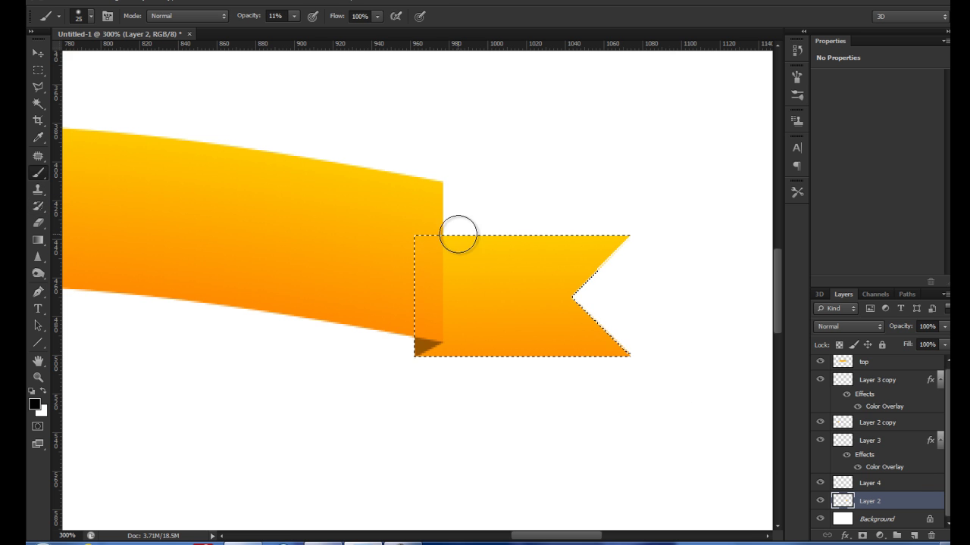
pyautogui.moveTo(439, 239)
pyautogui.mouseDown()
pyautogui.moveTo(440, 364)
pyautogui.moveTo(440, 274)
pyautogui.mouseUp()
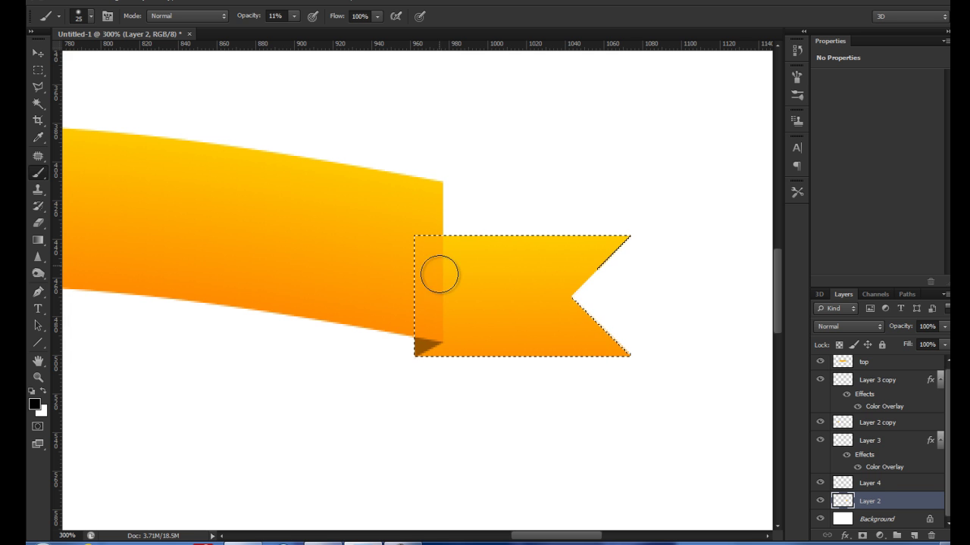
# - Rename Layer 4 to 'shadow_right'
pyautogui.click(877, 485)
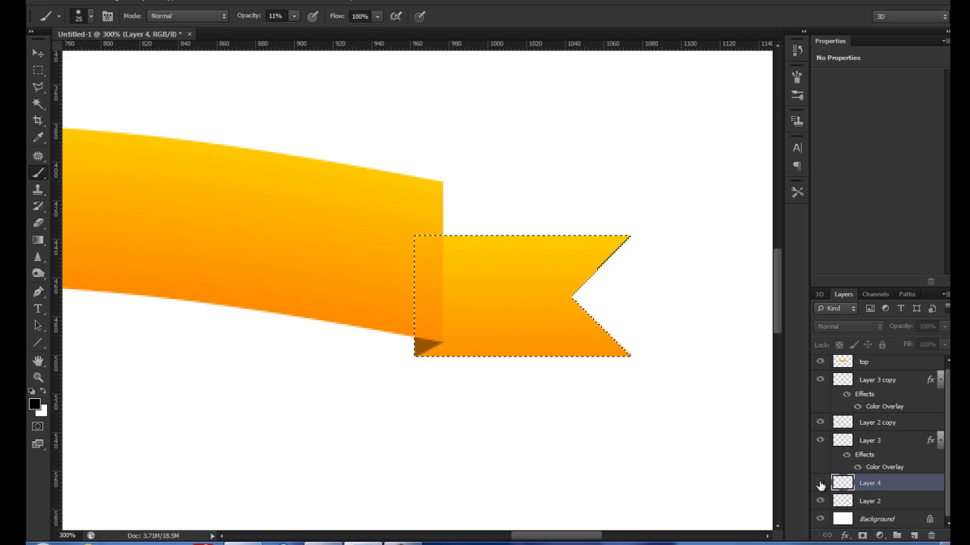
pyautogui.click(820, 502)
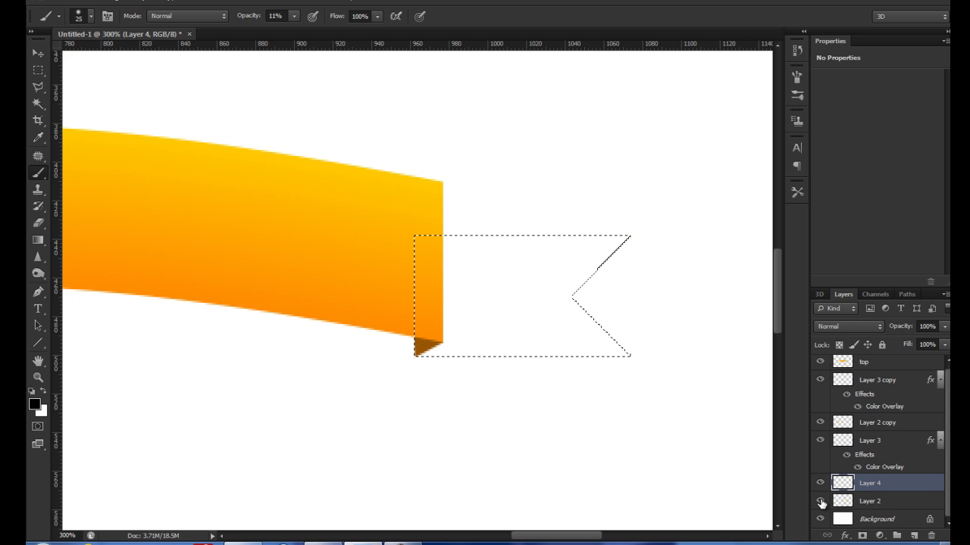
pyautogui.click(821, 502)
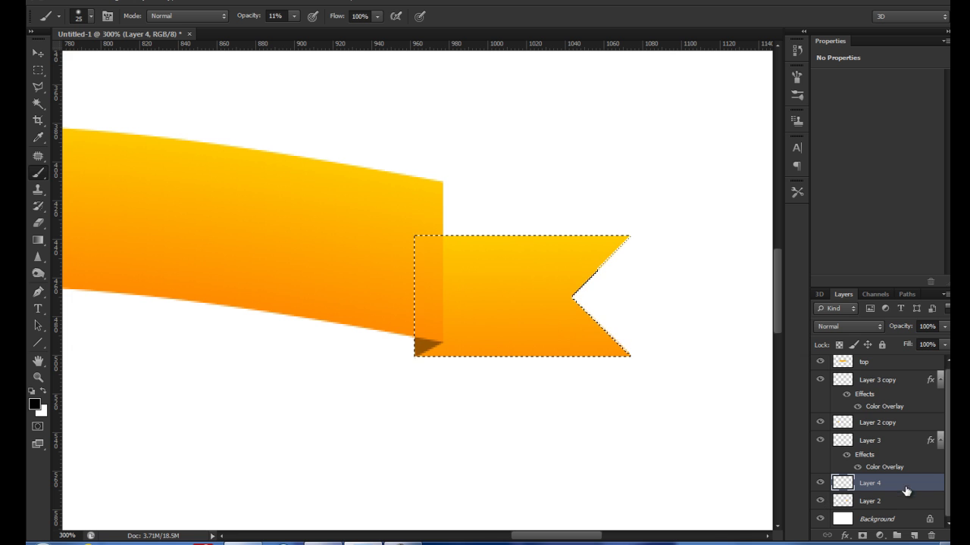
pyautogui.moveTo(914, 482)
pyautogui.mouseDown()
pyautogui.moveTo(933, 523)
pyautogui.moveTo(911, 483)
pyautogui.mouseUp()
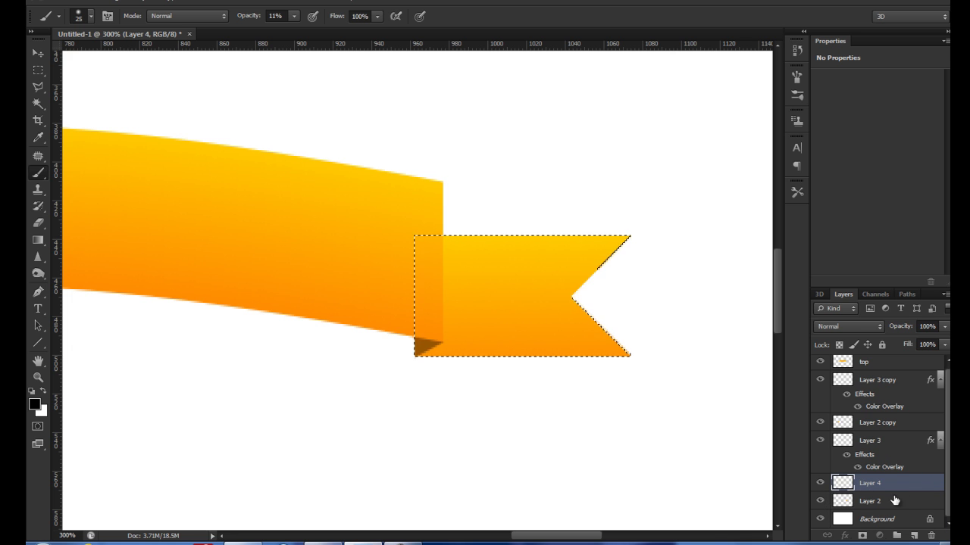
pyautogui.doubleClick(897, 484)
pyautogui.write('shadow_right')
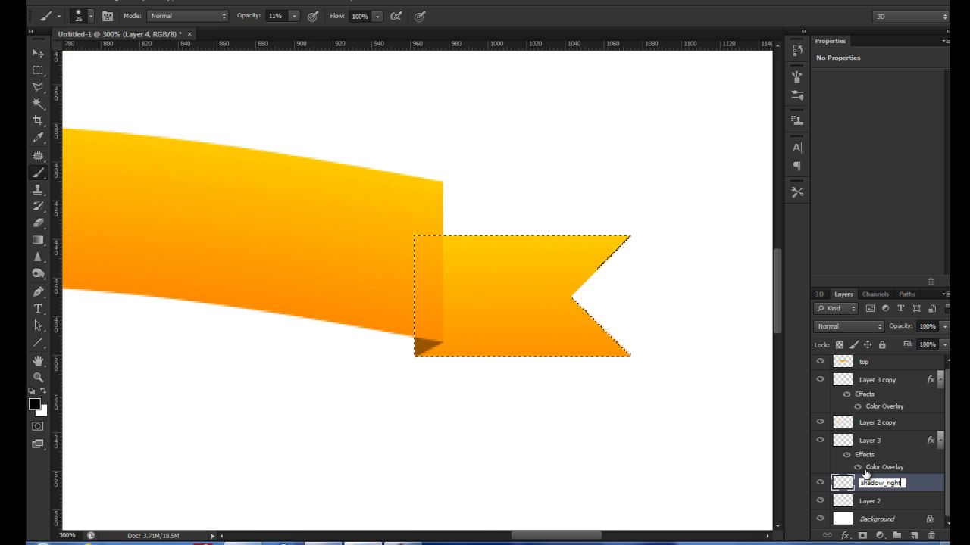
pyautogui.press('Return')
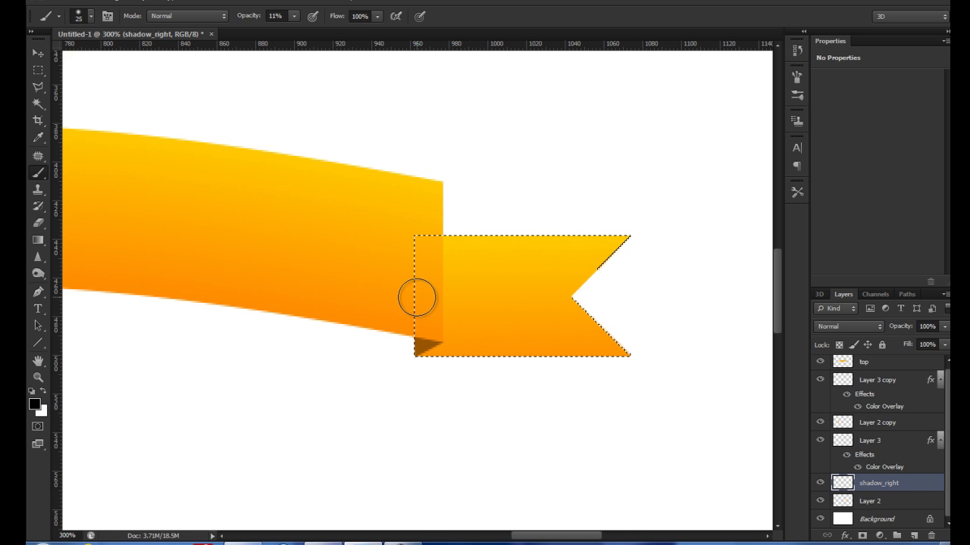
# - Choose a soft round brush tip and try shadow strokes along the tail's left edge
pyautogui.click(91, 17)
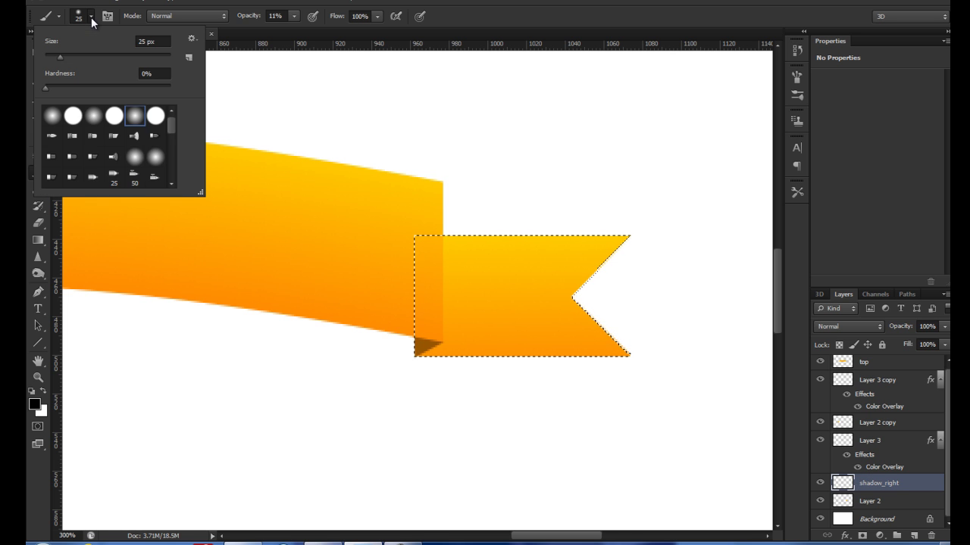
pyautogui.doubleClick(139, 122)
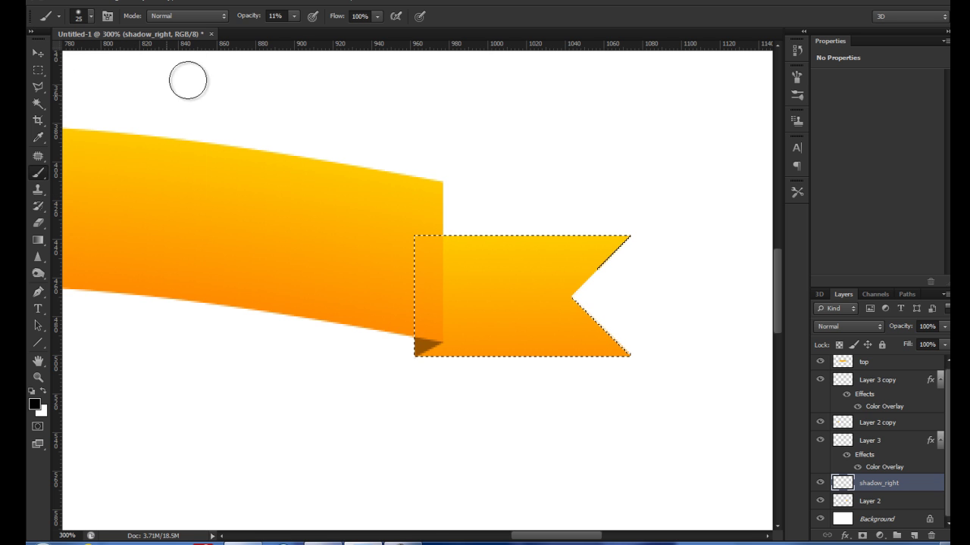
pyautogui.click(293, 16)
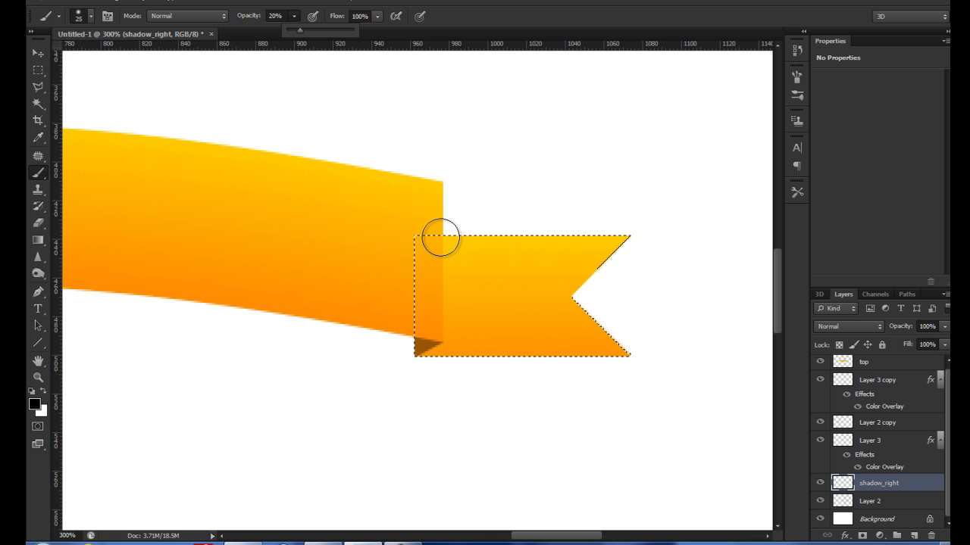
pyautogui.moveTo(444, 234); pyautogui.dragTo(444, 404)
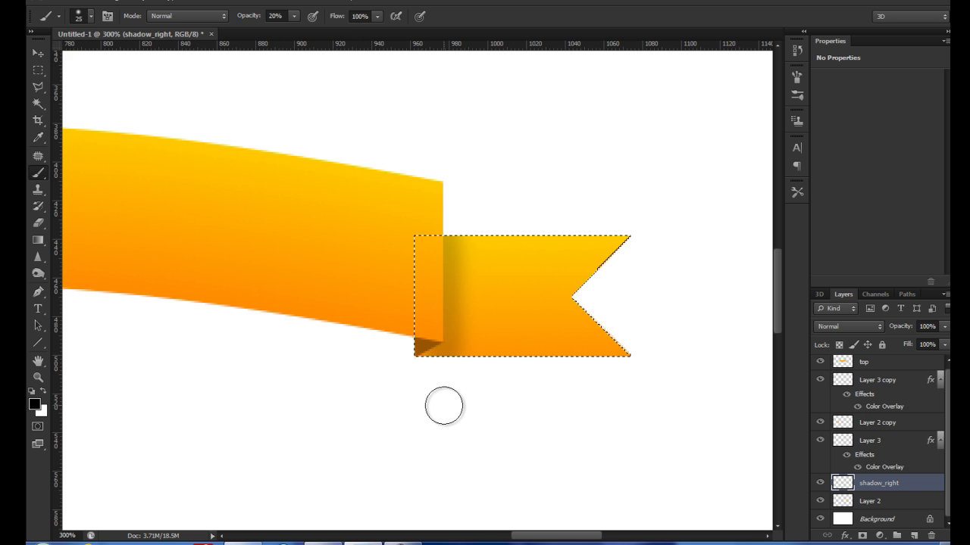
pyautogui.hotkey('ctrl', 'z')
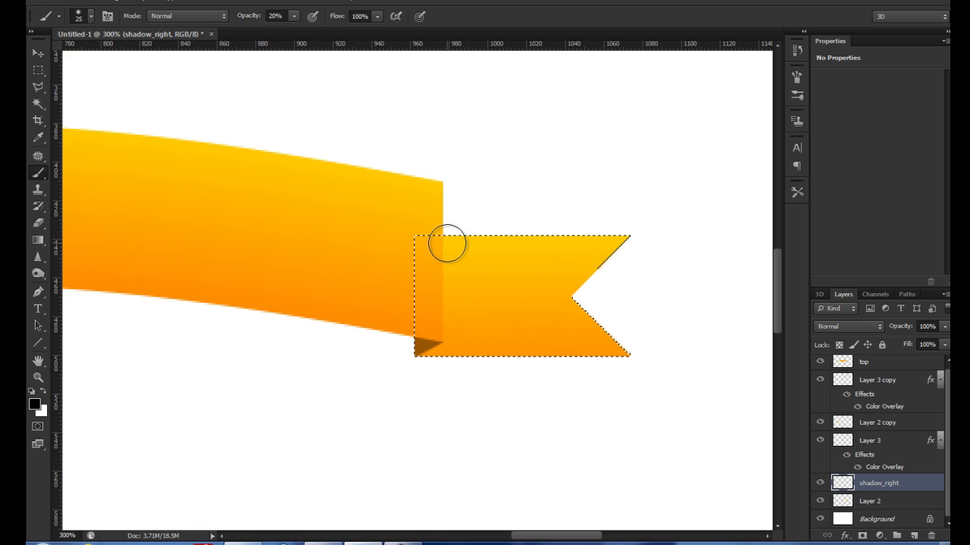
pyautogui.moveTo(446, 243); pyautogui.dragTo(431, 398)
pyautogui.hotkey('ctrl', 'z')
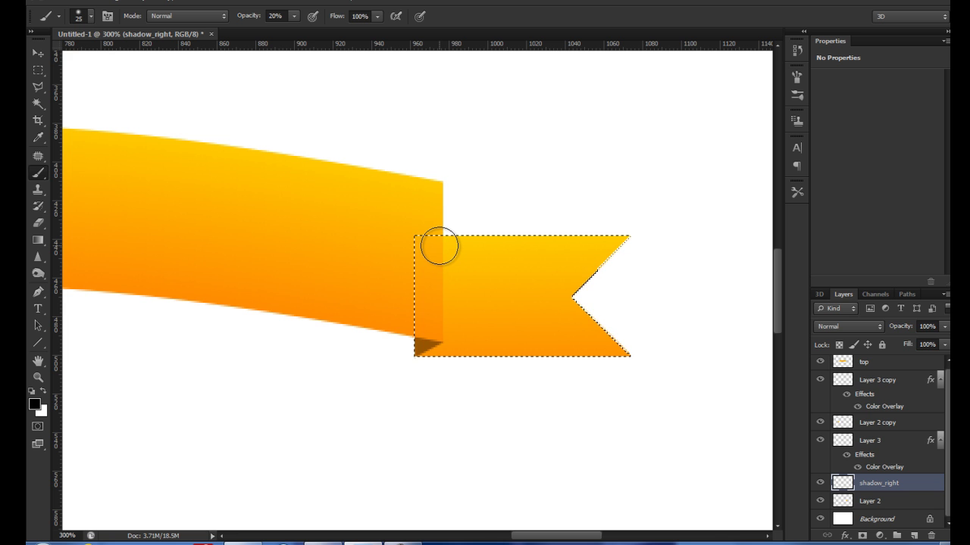
pyautogui.press('[')
pyautogui.press('[')
pyautogui.press('[')
pyautogui.press('[')
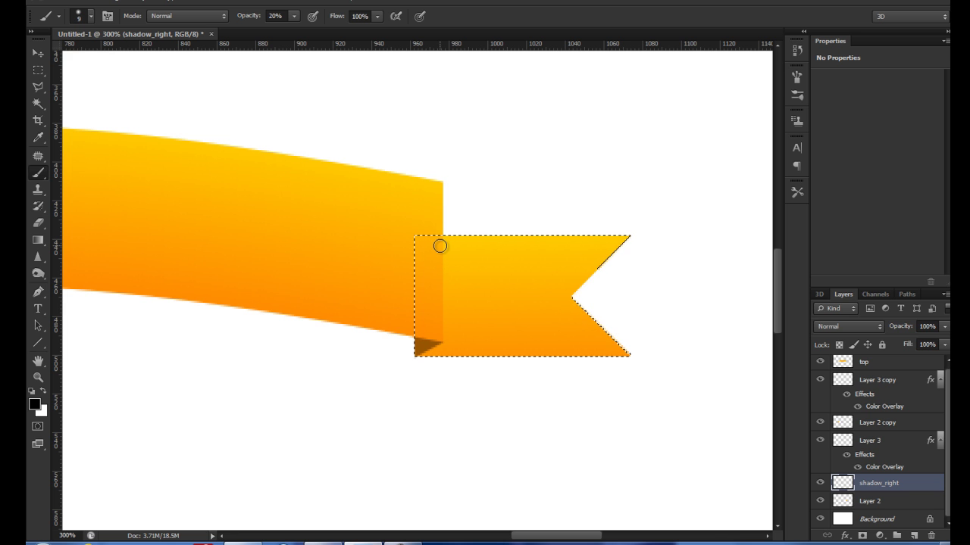
pyautogui.press(']')
pyautogui.press(']')
pyautogui.press(']')
pyautogui.press('[')
pyautogui.press('[')
pyautogui.press('[')
pyautogui.press('[')
pyautogui.press(']')
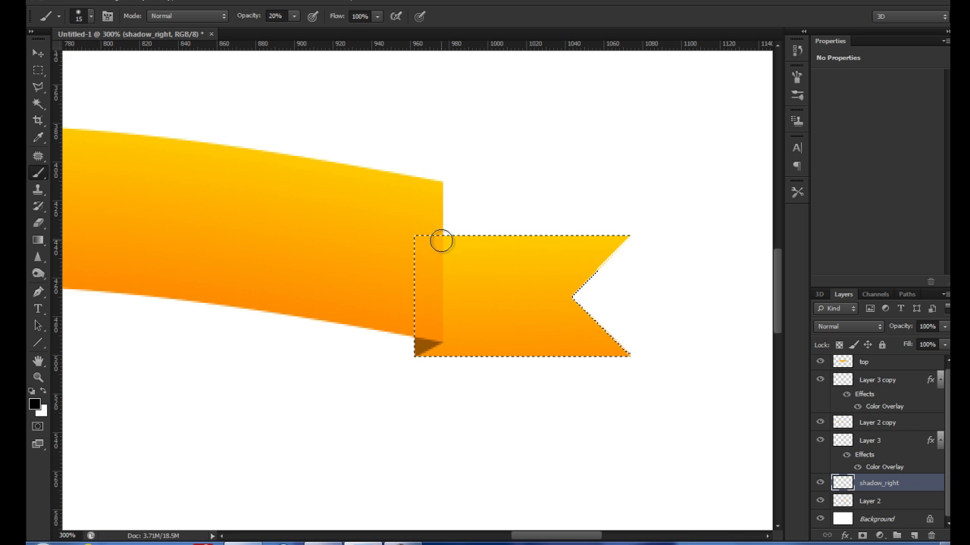
pyautogui.moveTo(442, 237); pyautogui.dragTo(443, 341)
pyautogui.hotkey('ctrl', 'z')
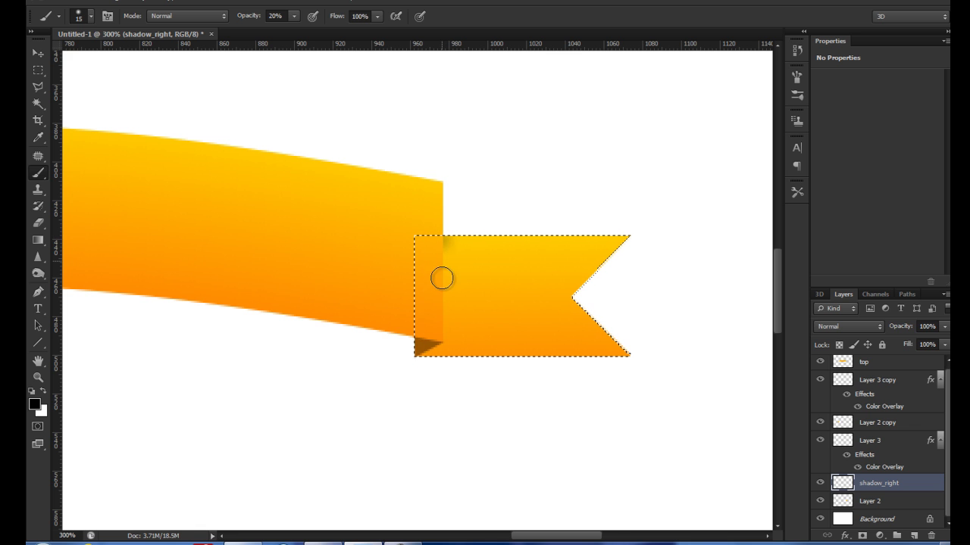
pyautogui.hotkey('ctrl', 'z')
pyautogui.hotkey('ctrl', 'z')
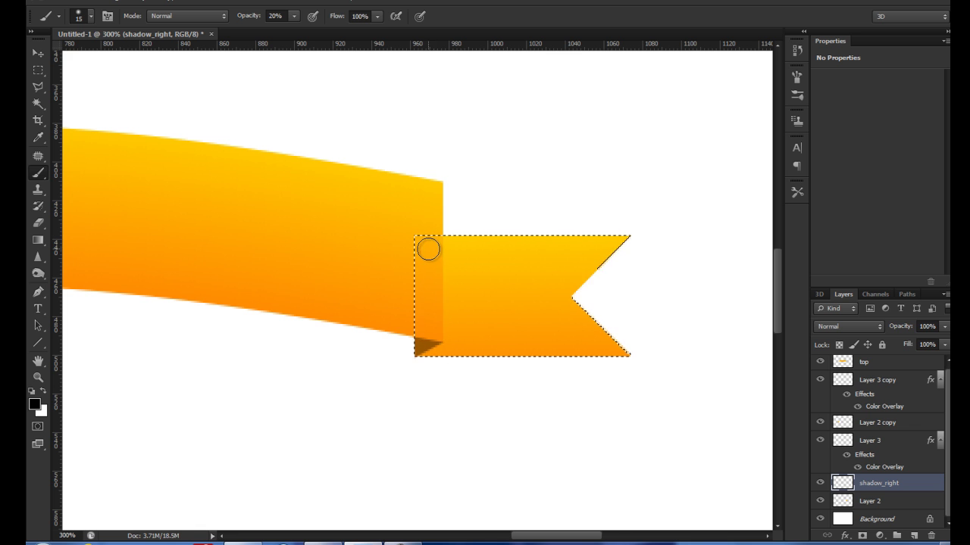
# - Lower brush opacity to 10% and paint a faint soft shadow down the tail's left edge
pyautogui.click(284, 16)
pyautogui.press('Return')
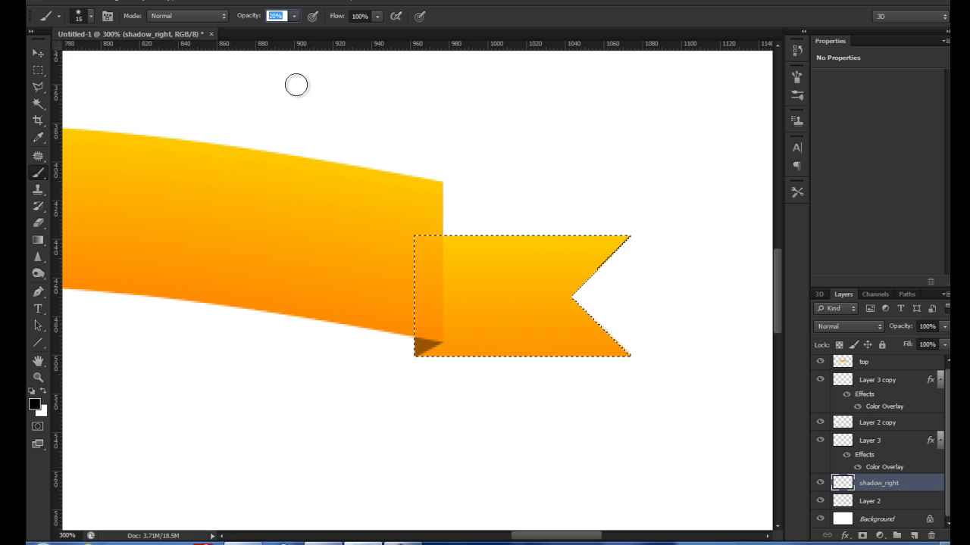
pyautogui.press('1')
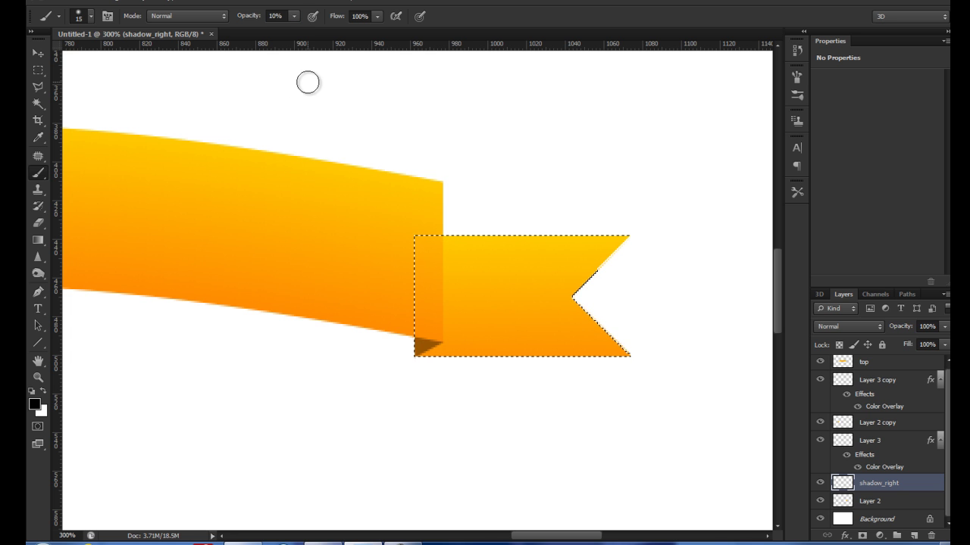
pyautogui.moveTo(438, 237); pyautogui.dragTo(445, 340)
pyautogui.moveTo(439, 234); pyautogui.dragTo(434, 368)
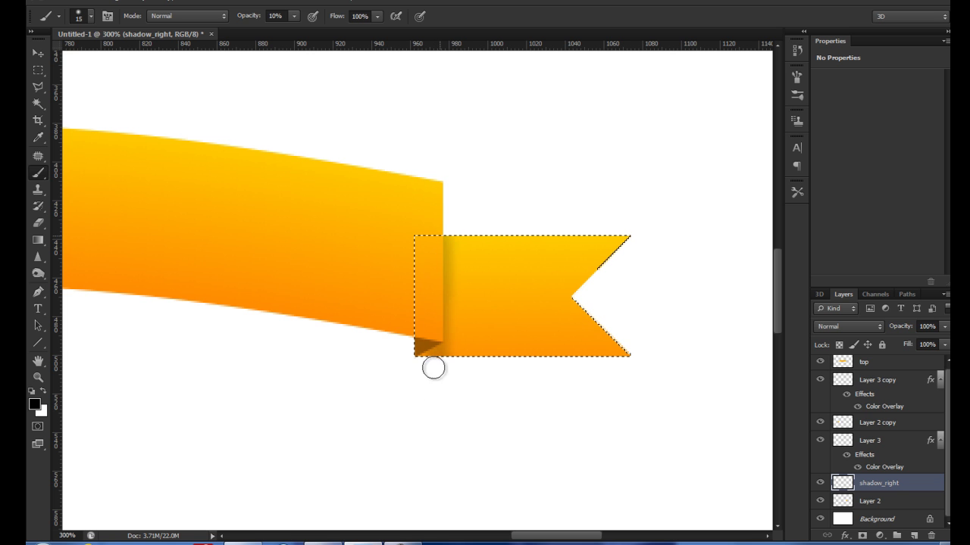
pyautogui.hotkey('ctrl', 'z')
pyautogui.moveTo(437, 236); pyautogui.dragTo(433, 381)
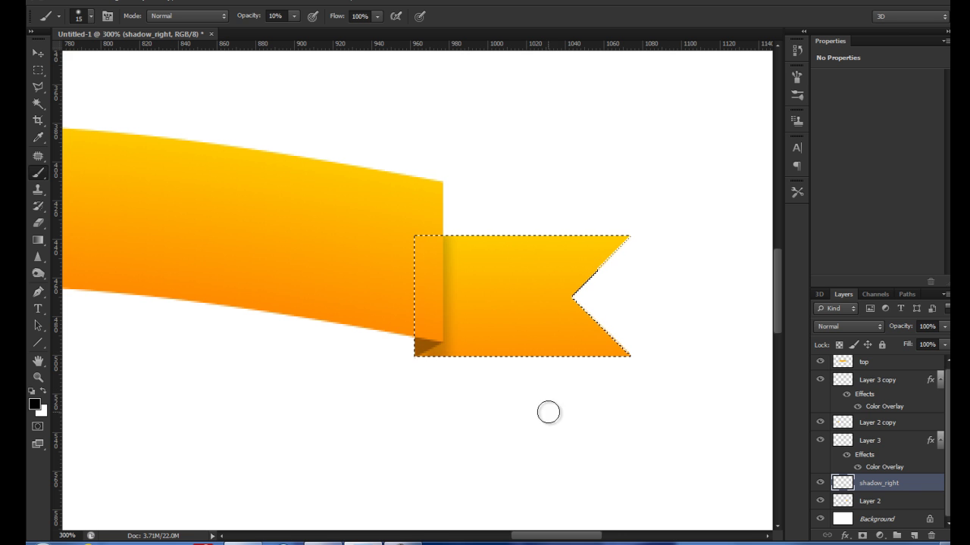
pyautogui.hotkey('ctrl', '-')
pyautogui.hotkey('ctrl', '-')
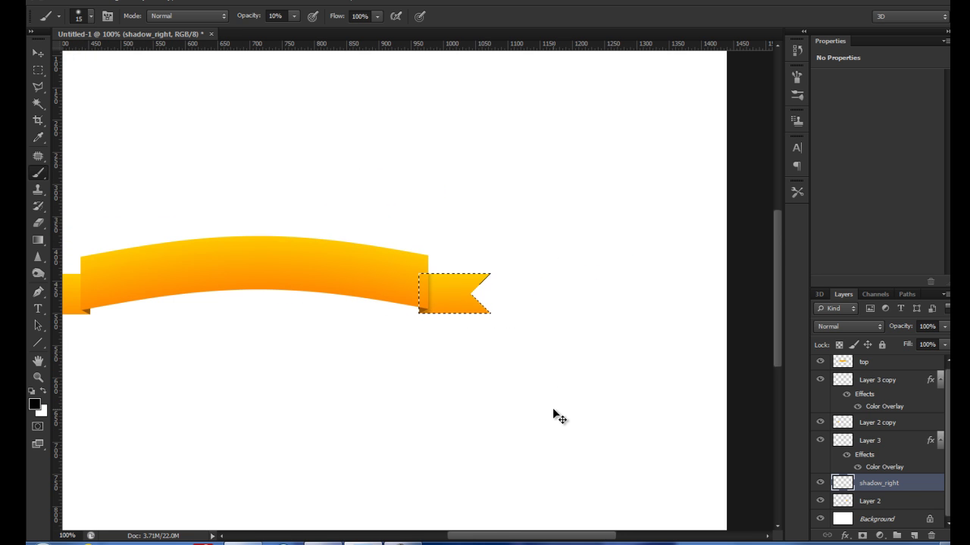
# - Deselect the right tail, then centre and zoom the view on the left tail
pyautogui.hotkey('ctrl', 'd')
pyautogui.moveTo(378, 354); pyautogui.dragTo(486, 354)
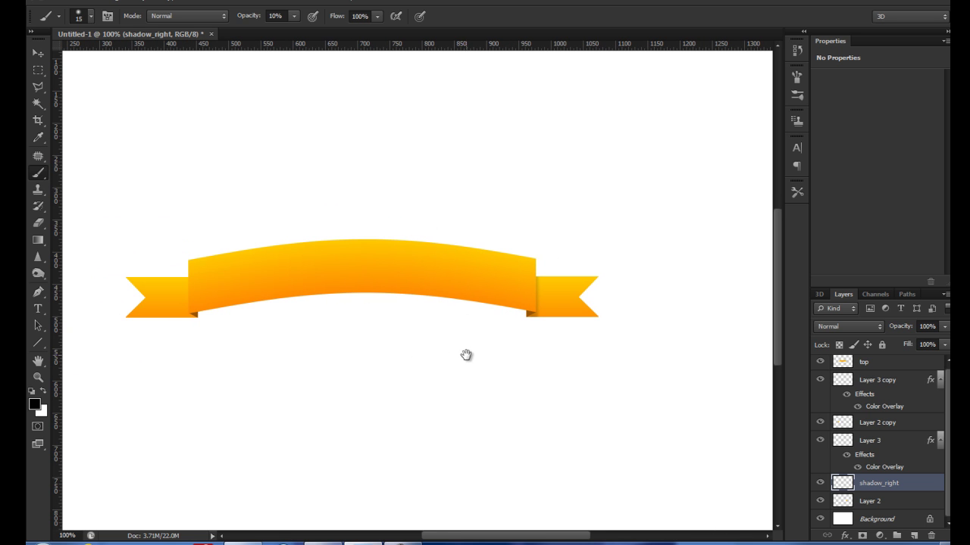
pyautogui.moveTo(504, 375); pyautogui.dragTo(633, 402)
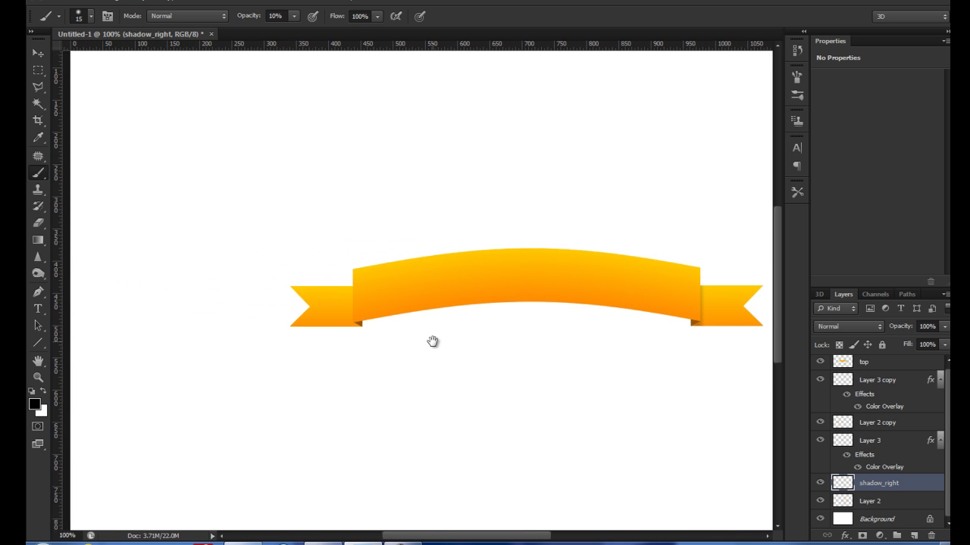
pyautogui.moveTo(432, 341); pyautogui.dragTo(422, 344)
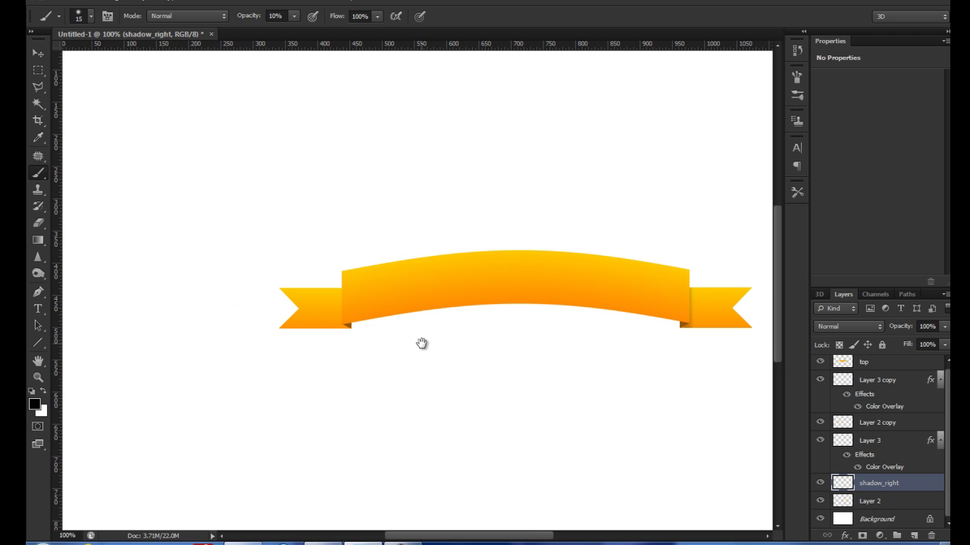
pyautogui.moveTo(431, 342)
pyautogui.mouseDown()
pyautogui.moveTo(327, 341)
pyautogui.moveTo(444, 340)
pyautogui.moveTo(483, 356)
pyautogui.moveTo(492, 351)
pyautogui.moveTo(488, 263)
pyautogui.mouseUp()
pyautogui.hotkey('ctrl', '+')
pyautogui.hotkey('ctrl', '+')
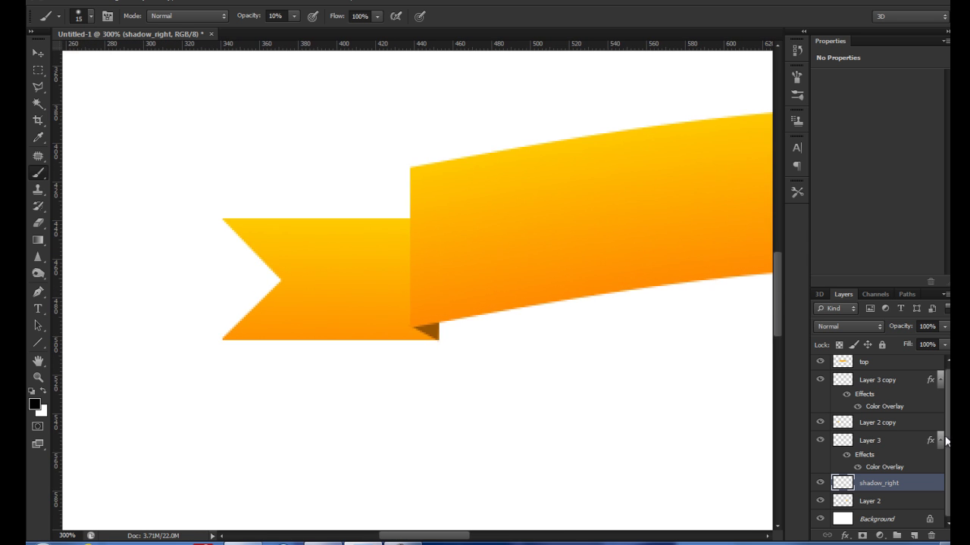
# - Add a new layer above Layer 2 copy and name it 'shadow_left'
pyautogui.click(820, 422)
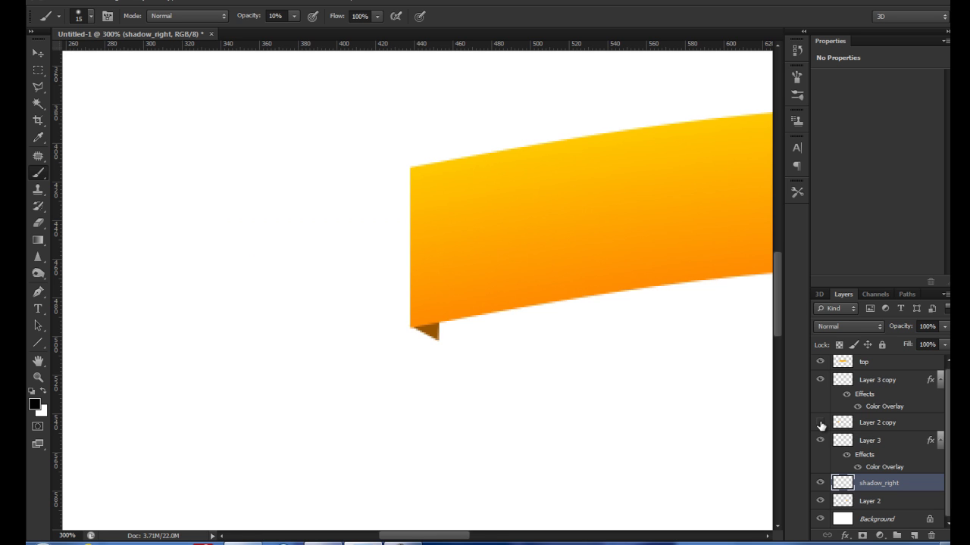
pyautogui.click(819, 423)
pyautogui.click(819, 423)
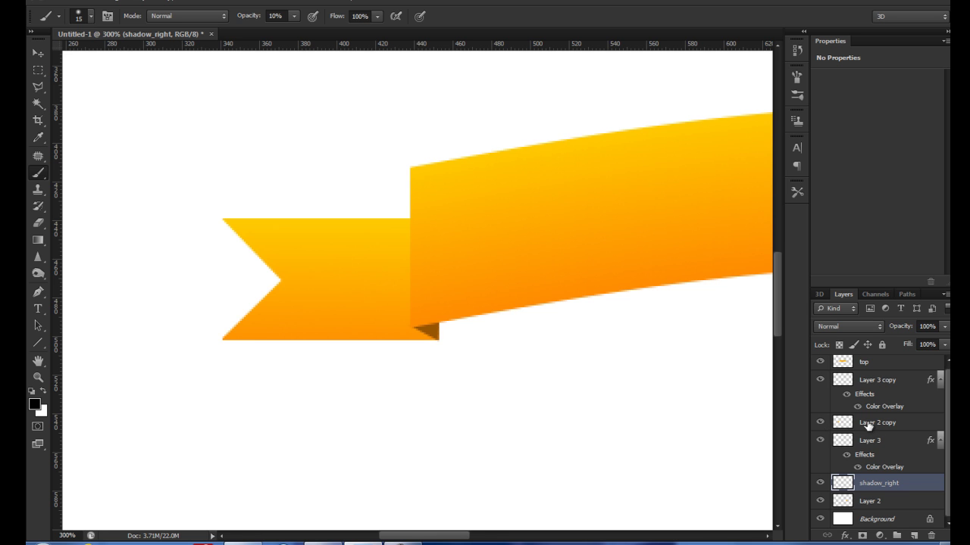
pyautogui.click(878, 424)
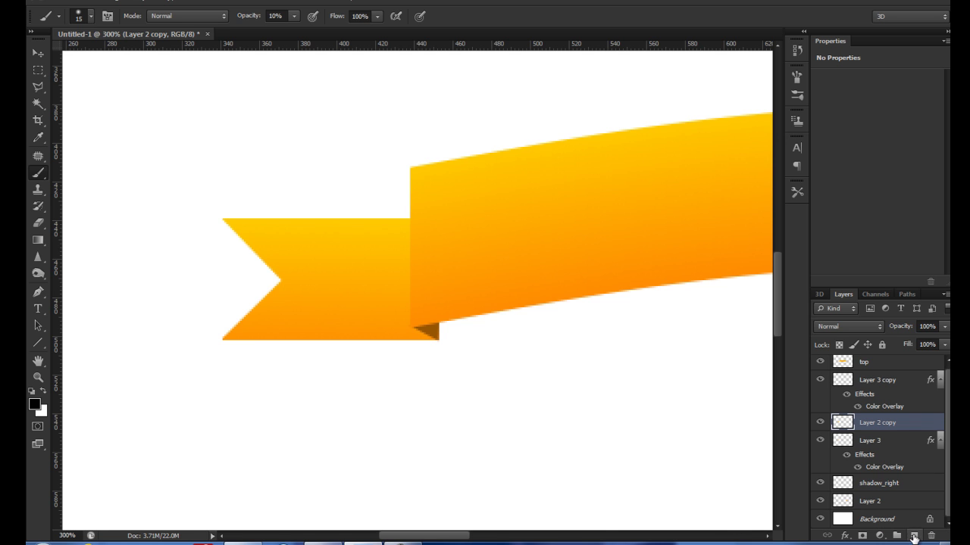
pyautogui.click(915, 536)
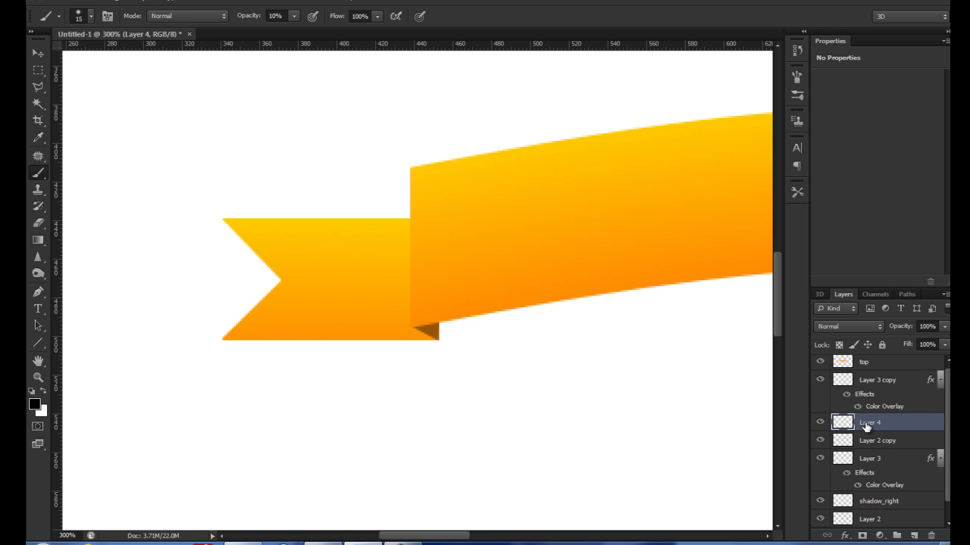
pyautogui.doubleClick(871, 428)
pyautogui.write('s')
pyautogui.press('Return')
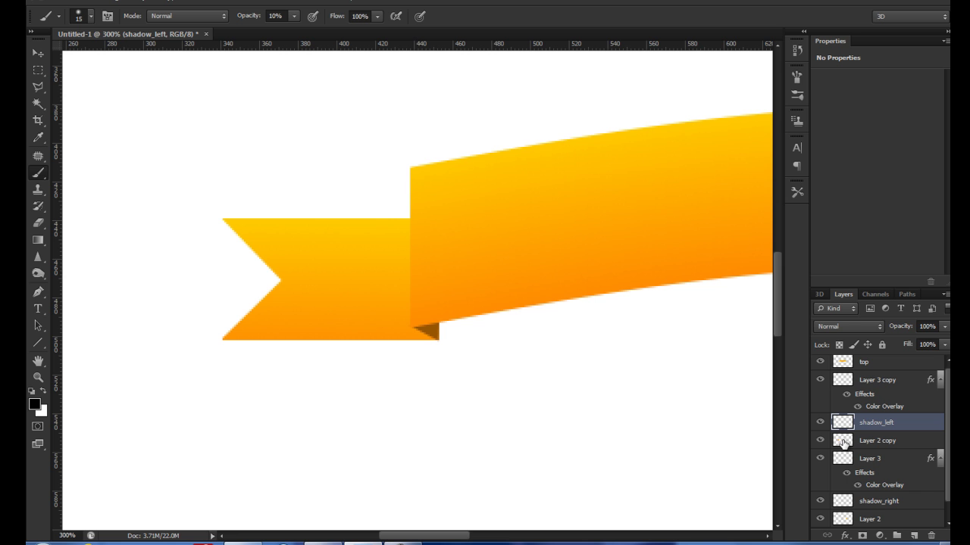
# - Load Layer 2 copy's tail as a selection, brush a soft shadow by the band, then deselect
pyautogui.keyDown('ctrl'); pyautogui.click(843, 443); pyautogui.keyUp('ctrl')
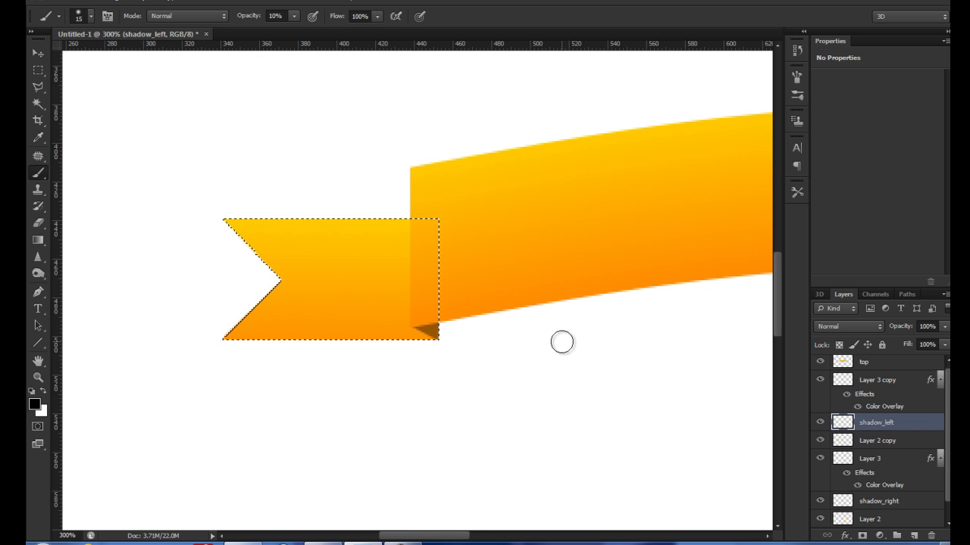
pyautogui.moveTo(412, 221); pyautogui.dragTo(412, 362)
pyautogui.moveTo(412, 225); pyautogui.dragTo(403, 347)
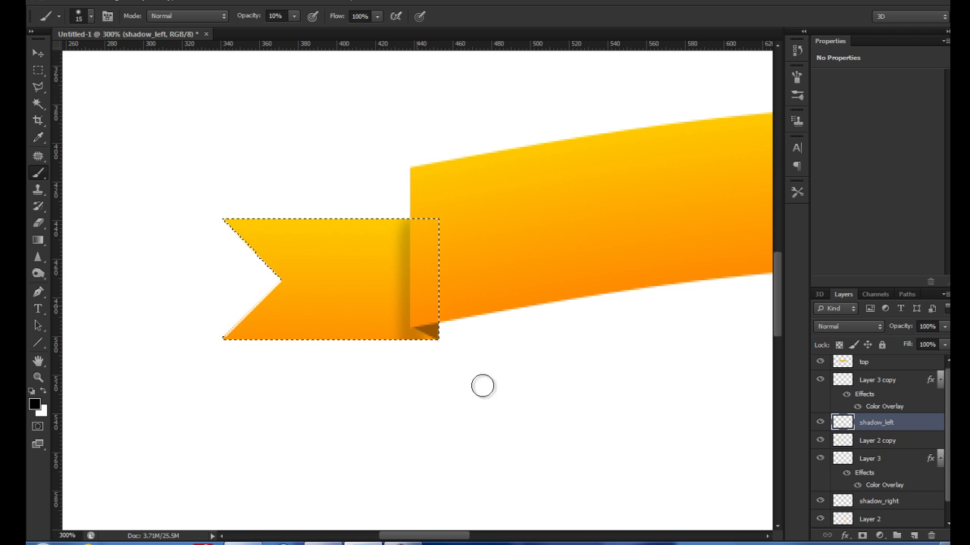
pyautogui.hotkey('ctrl', 'z')
pyautogui.moveTo(409, 243); pyautogui.dragTo(413, 352)
pyautogui.hotkey('ctrl', 'z')
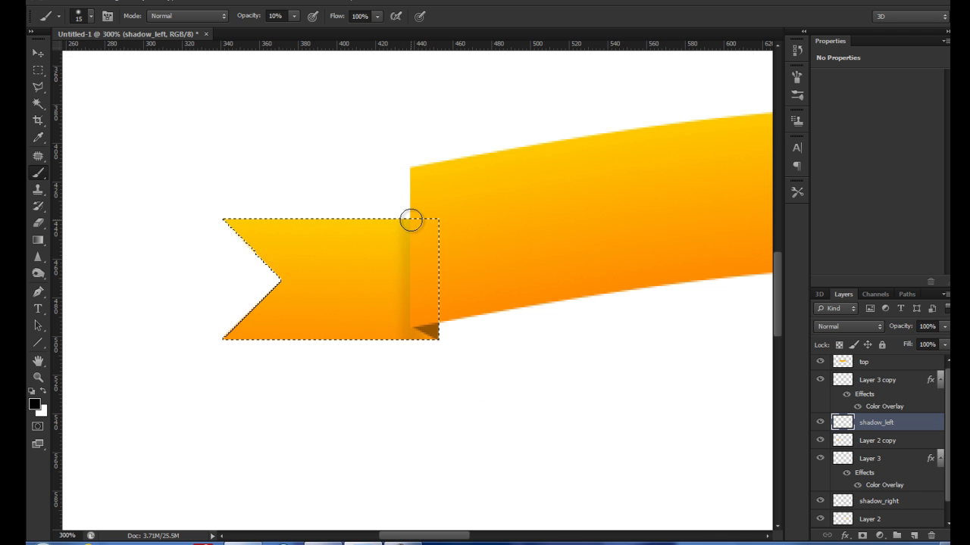
pyautogui.moveTo(411, 222); pyautogui.dragTo(422, 313)
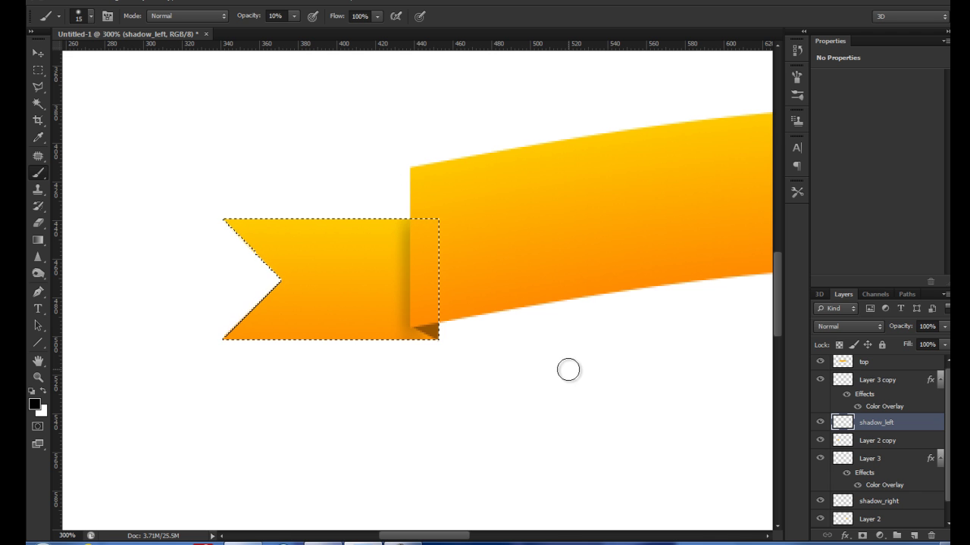
pyautogui.hotkey('ctrl', 'd')
pyautogui.hotkey('ctrl', '-')
pyautogui.hotkey('ctrl', '-')
pyautogui.hotkey('ctrl', '-')
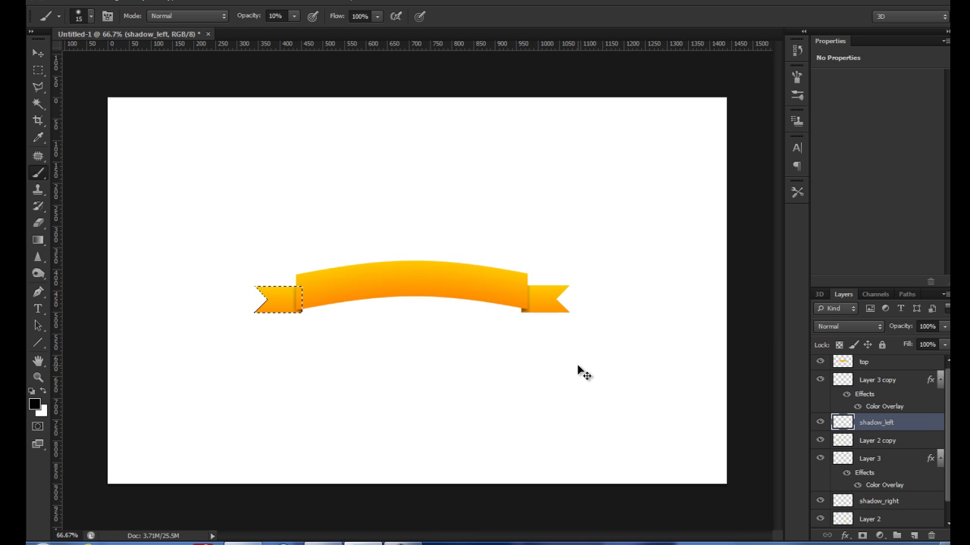
pyautogui.hotkey('ctrl', '+')
pyautogui.hotkey('ctrl', '+')
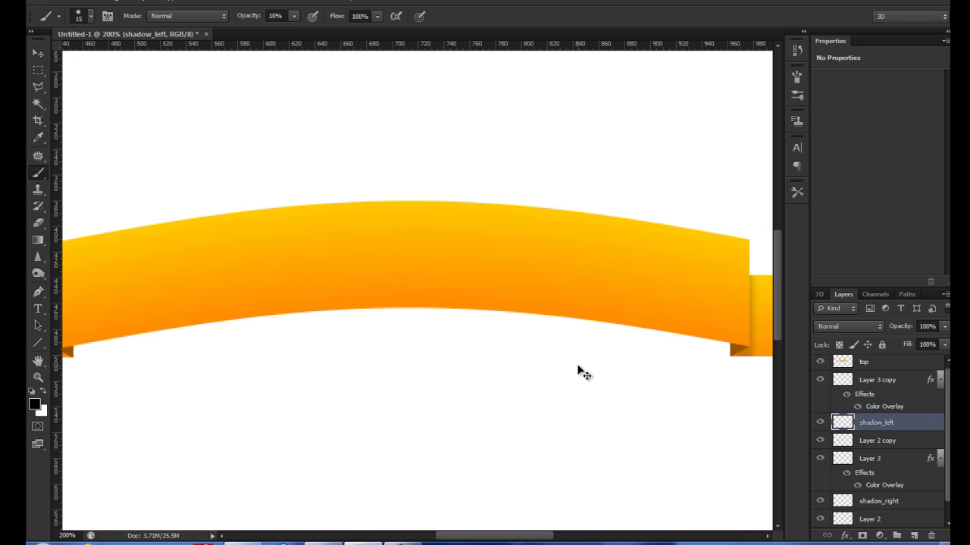
pyautogui.hotkey('ctrl', '-')
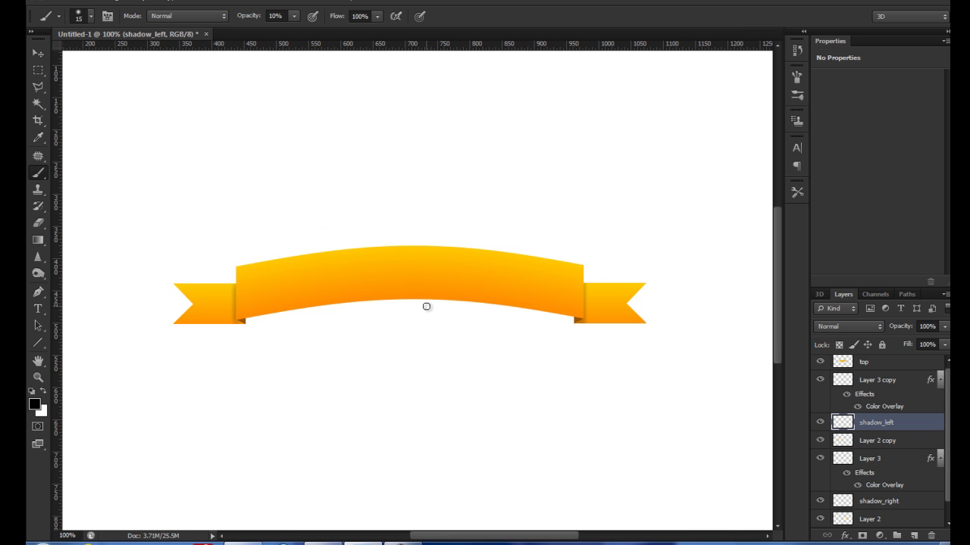
pyautogui.moveTo(434, 302); pyautogui.dragTo(447, 314)
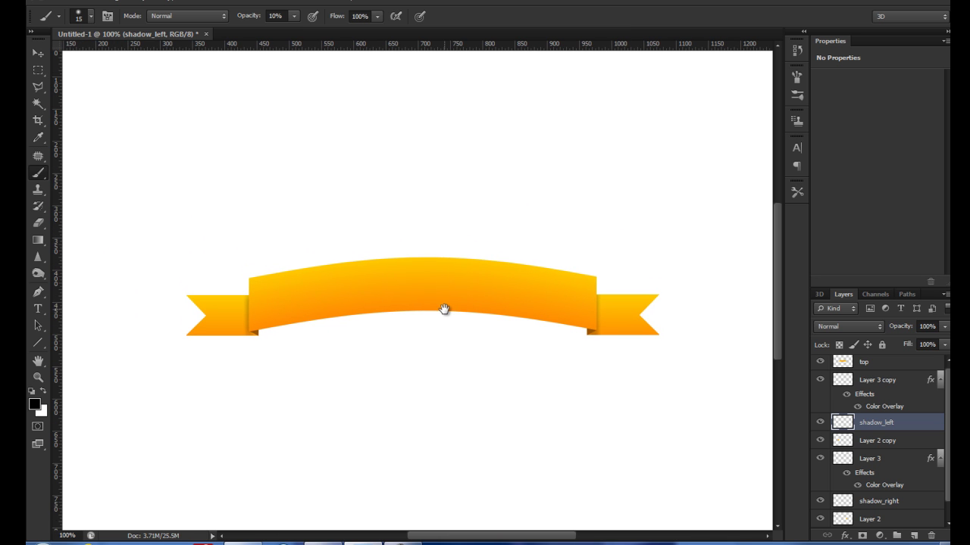